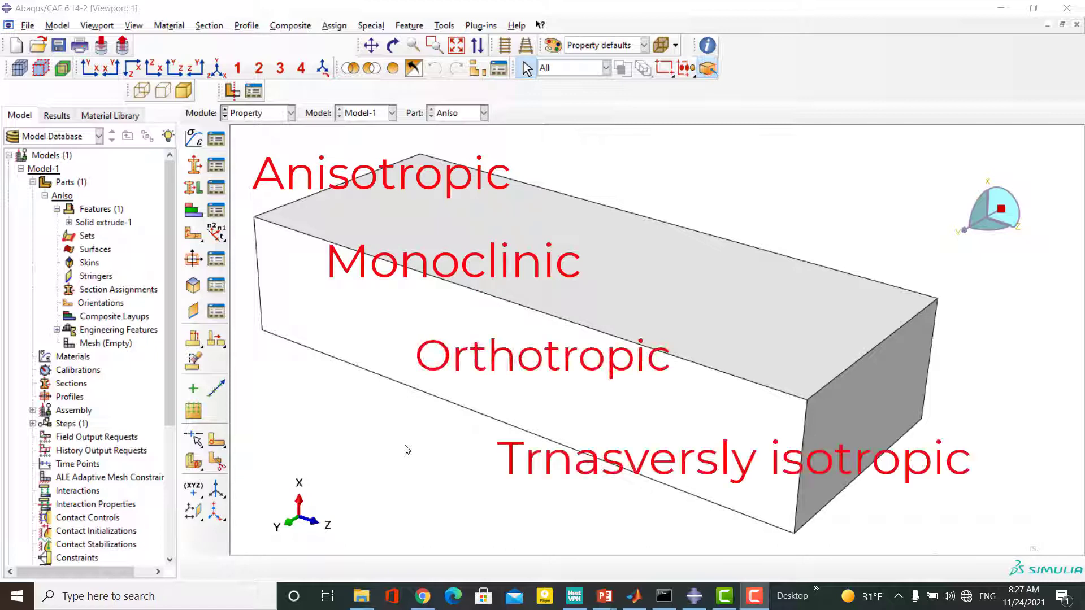
Step: Start a three-point rectangular datum coordinate system named AnIsotropic
click(441, 27)
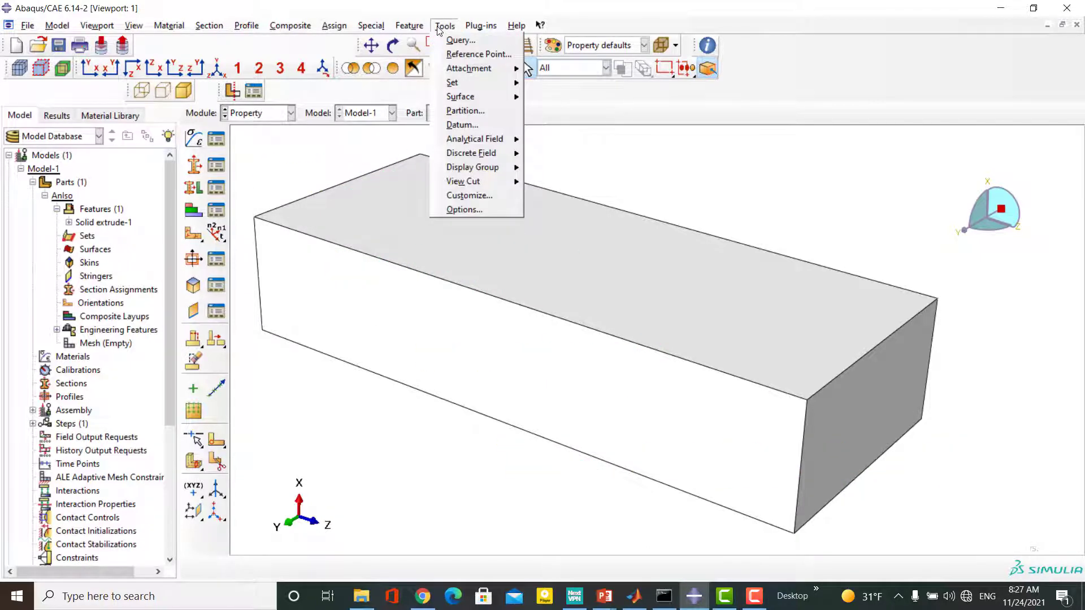
click(479, 123)
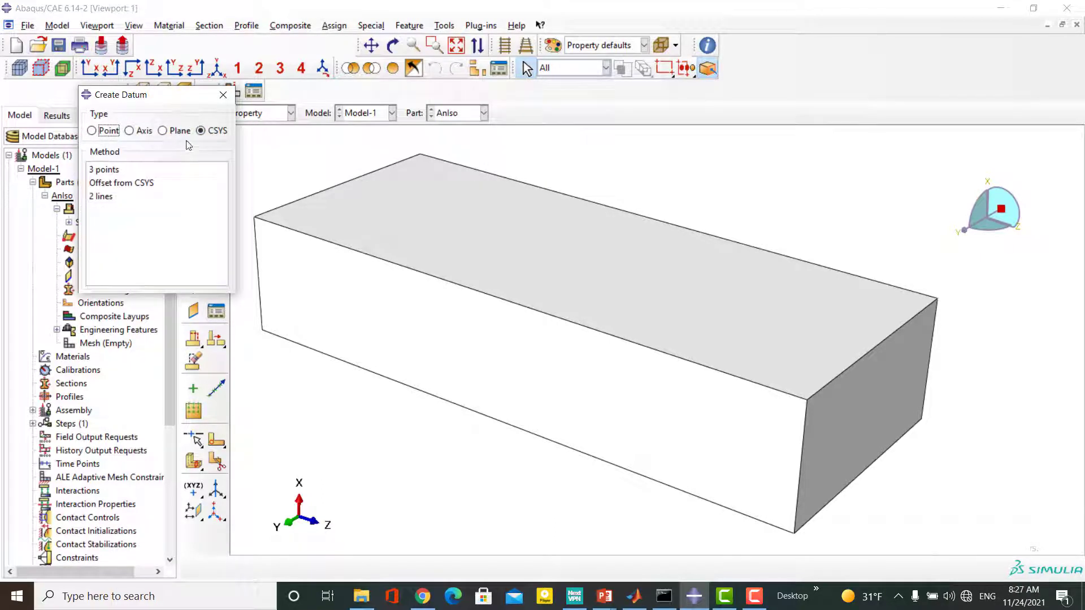
click(106, 169)
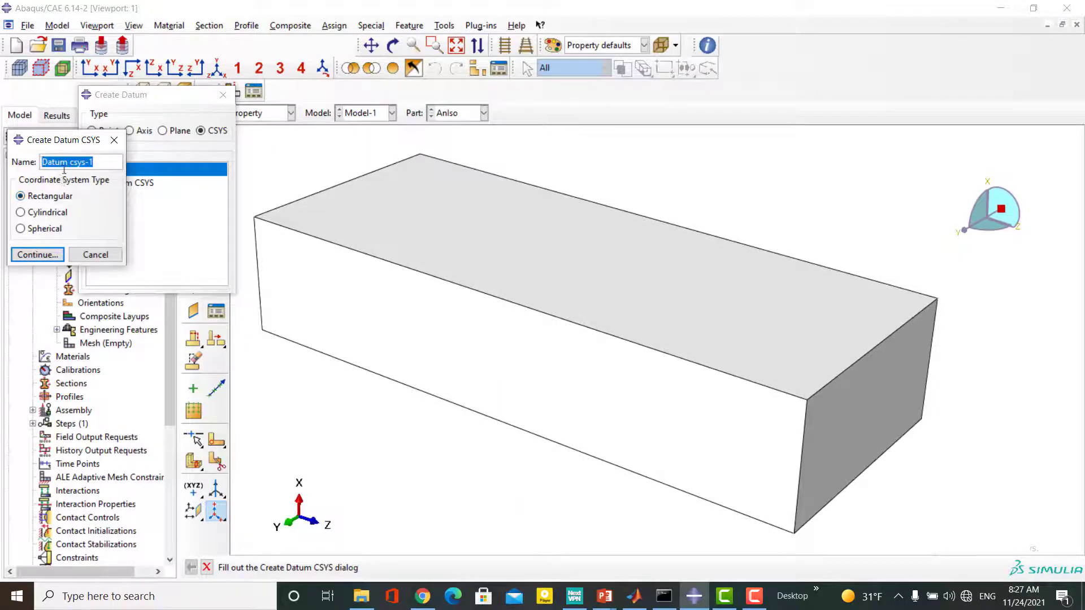
text(Anlsotropic)
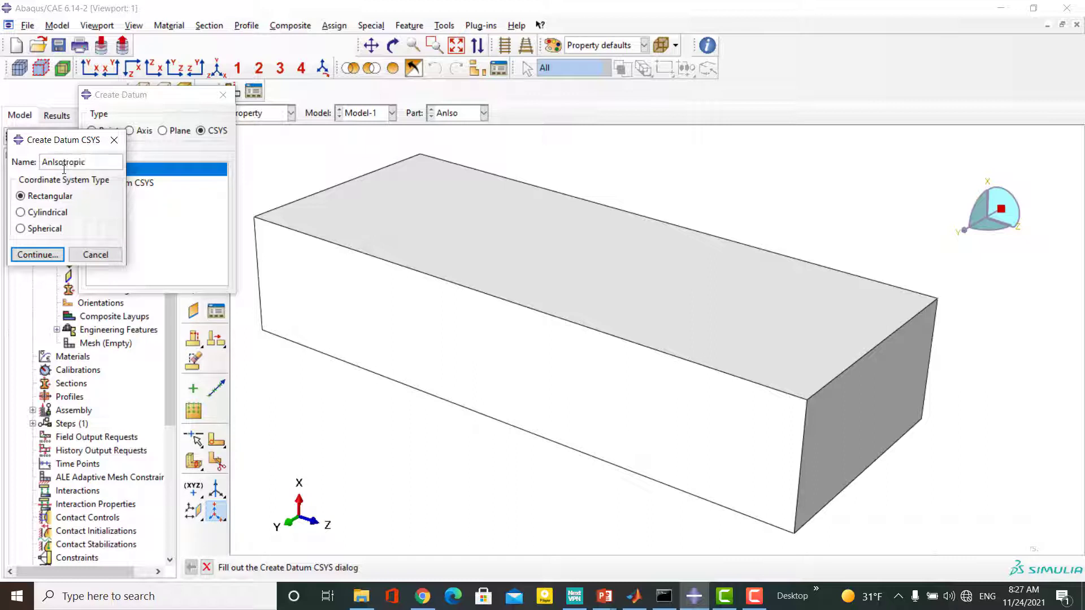
click(37, 254)
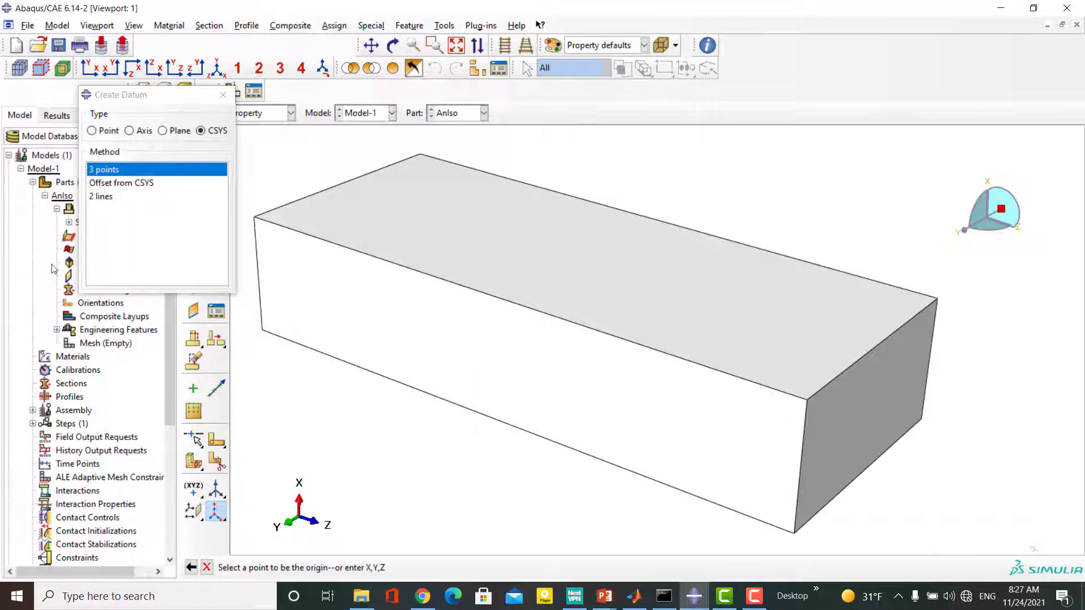
Step: Define it with origin 0,0,0, a point at 0,0,1 and a point at 1,0,0
click(437, 567)
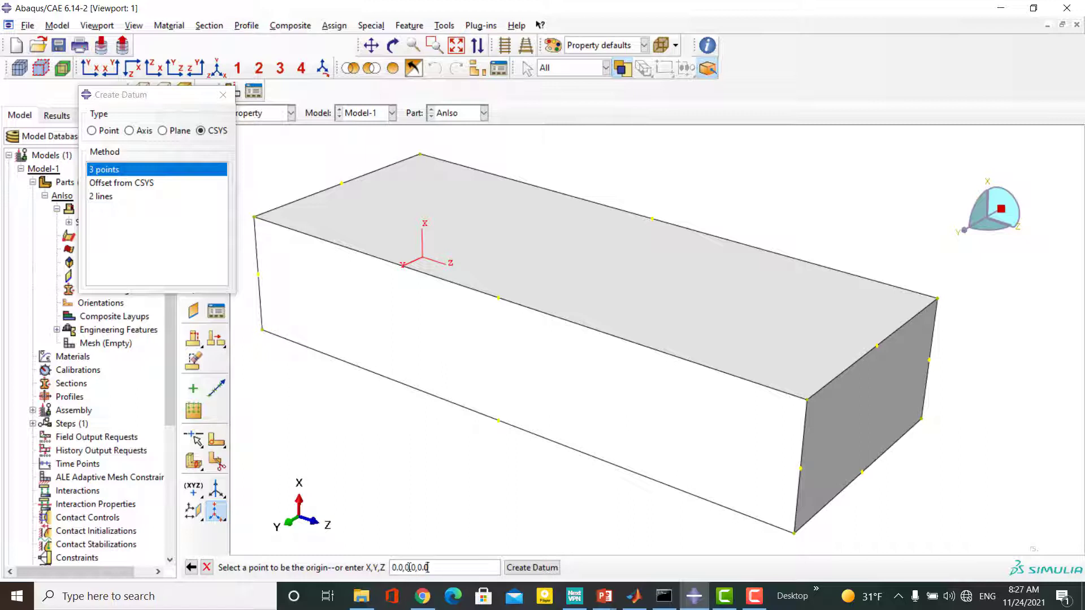
key(Return)
text(0,0,1)
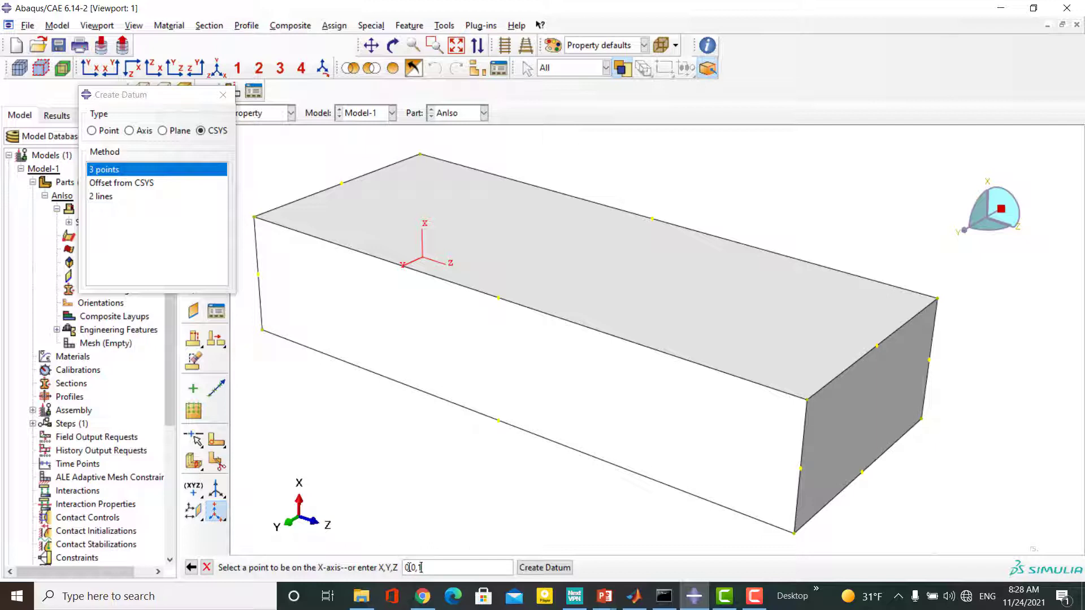
key(Return)
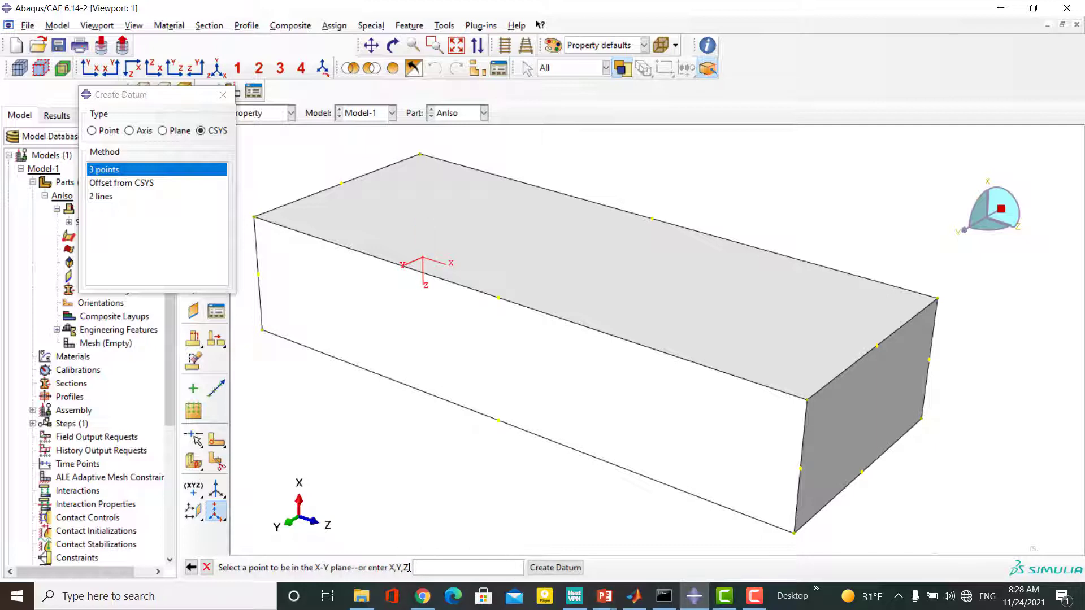
text(1,0,0)
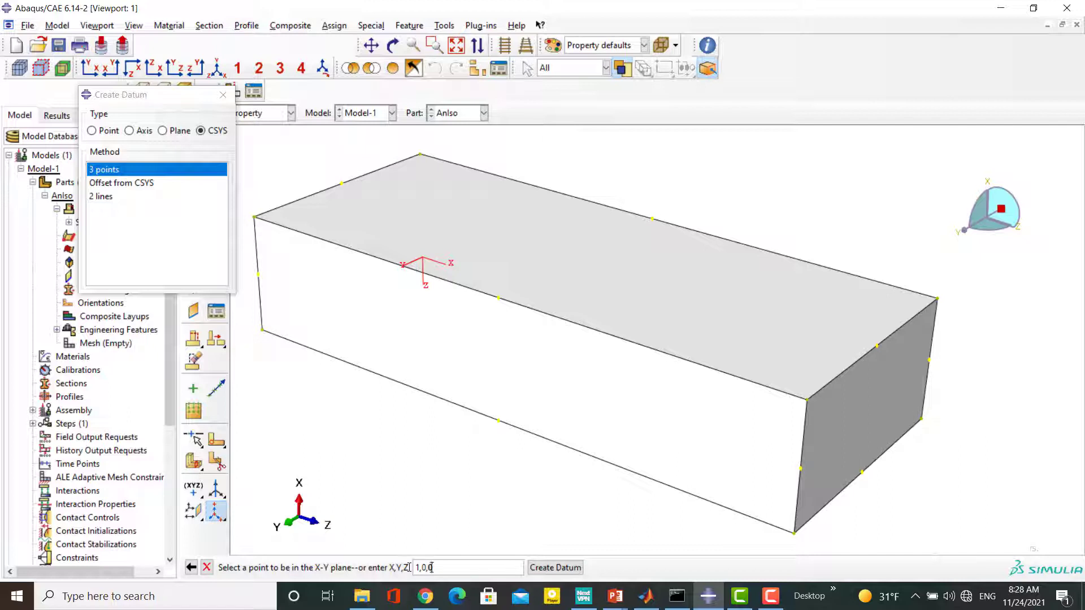
key(Return)
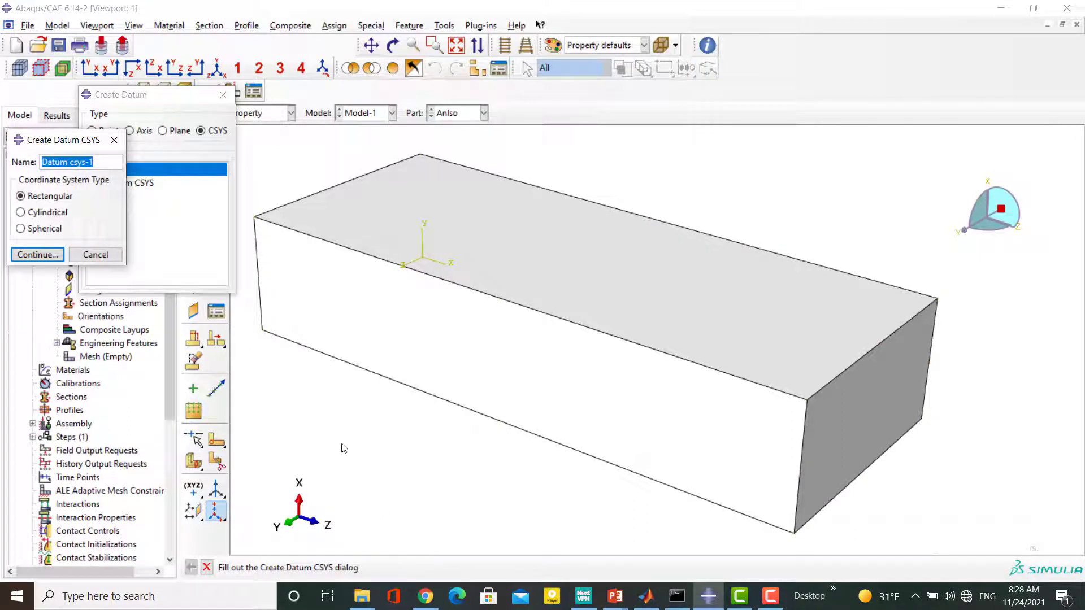
click(96, 255)
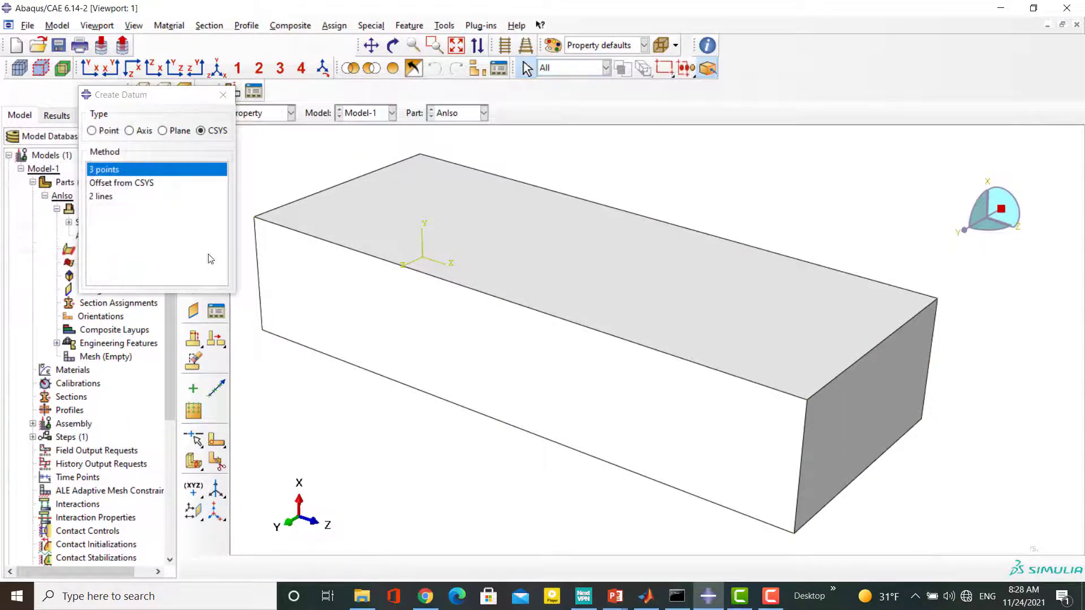
Step: Assign the whole Aniso block a material orientation from the AnIsotropic datum CSYS
click(221, 96)
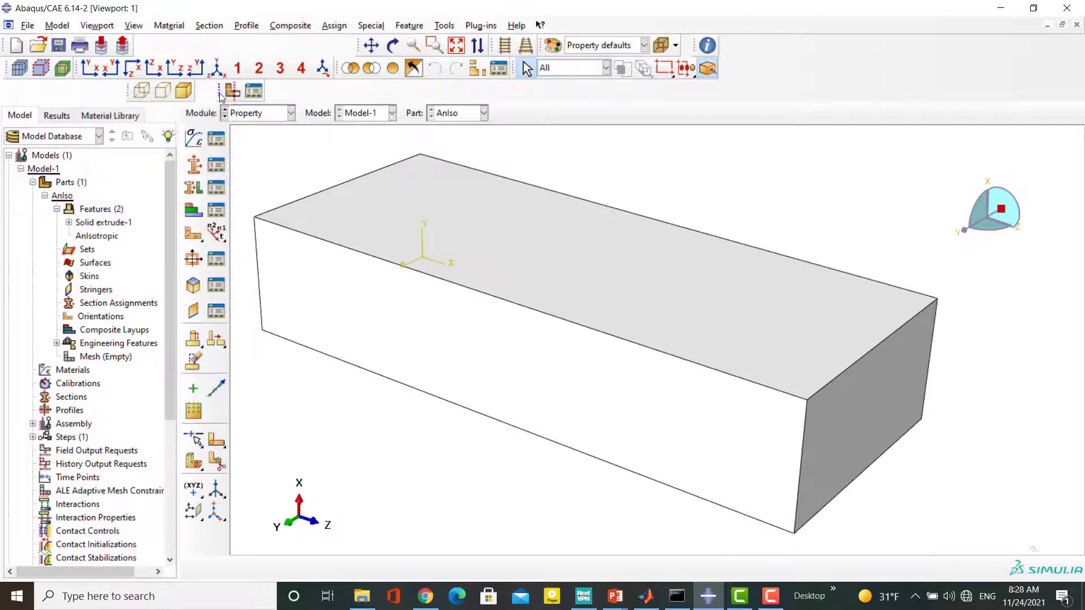
click(332, 26)
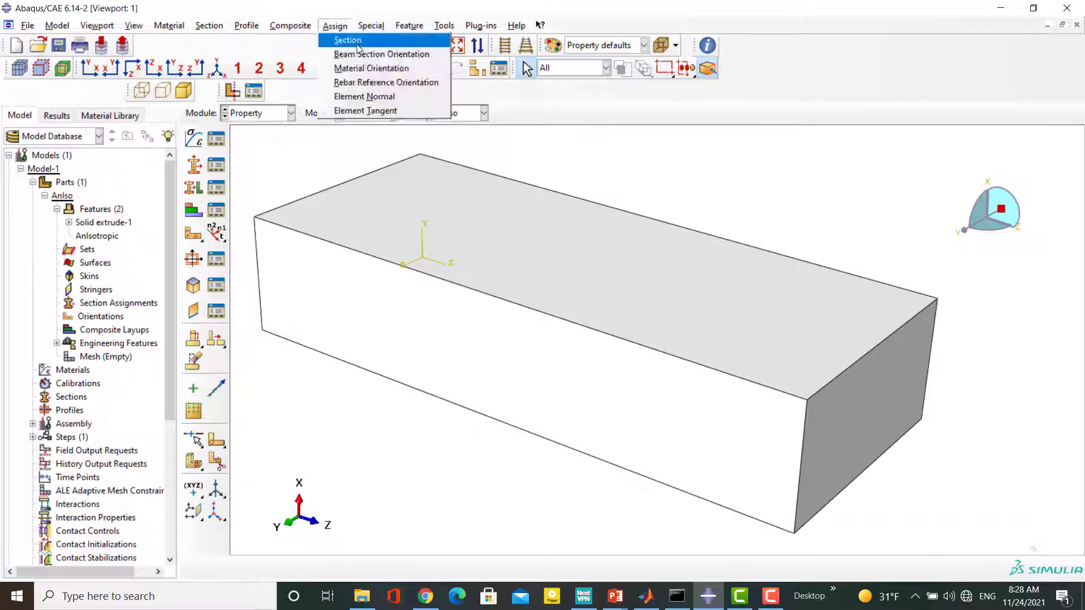
click(375, 69)
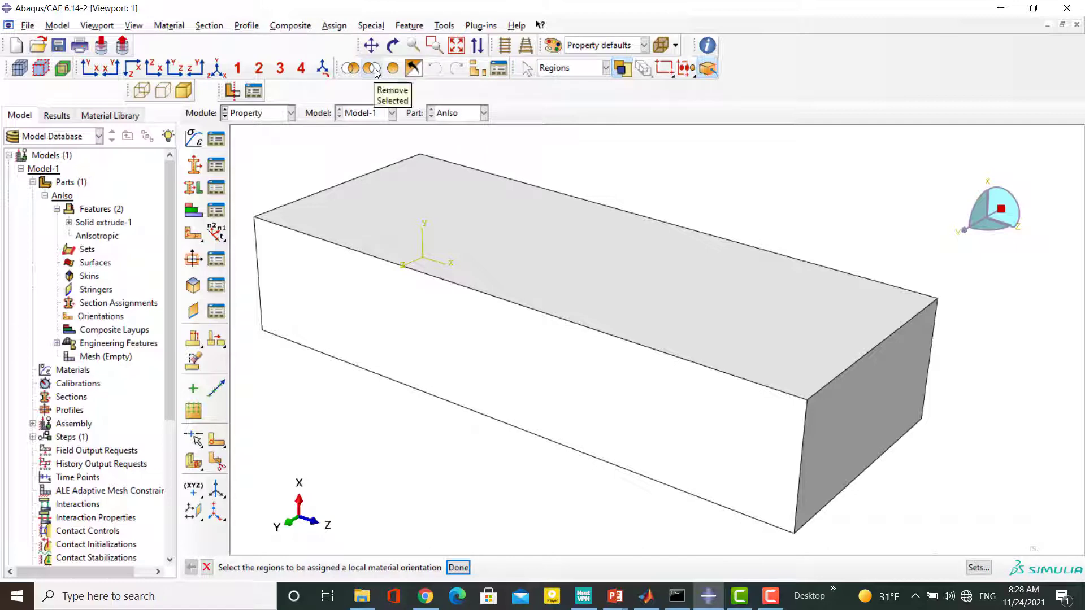
click(537, 252)
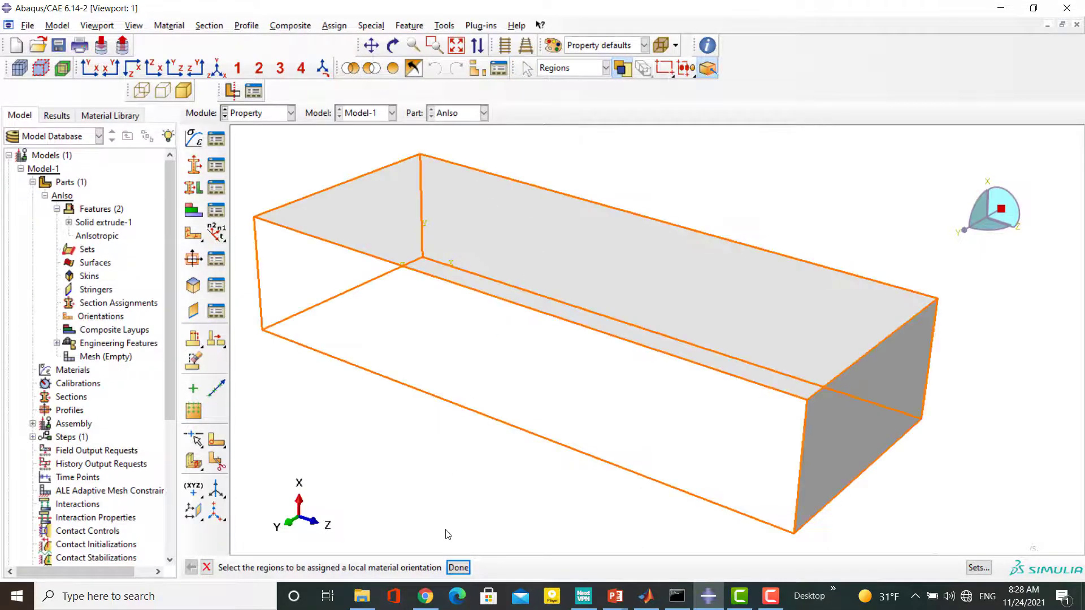
click(458, 568)
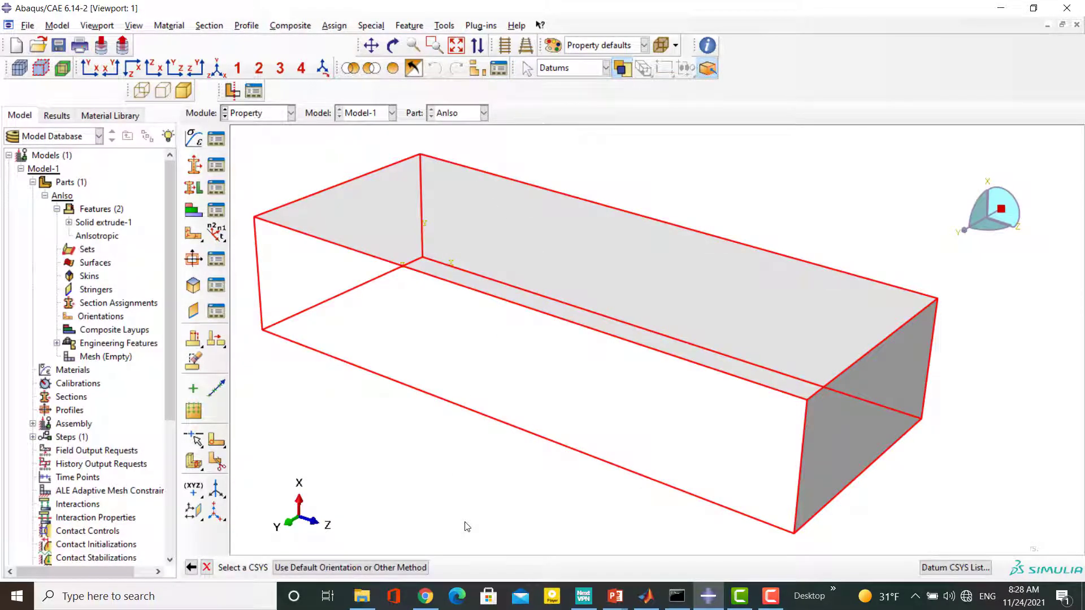
click(934, 568)
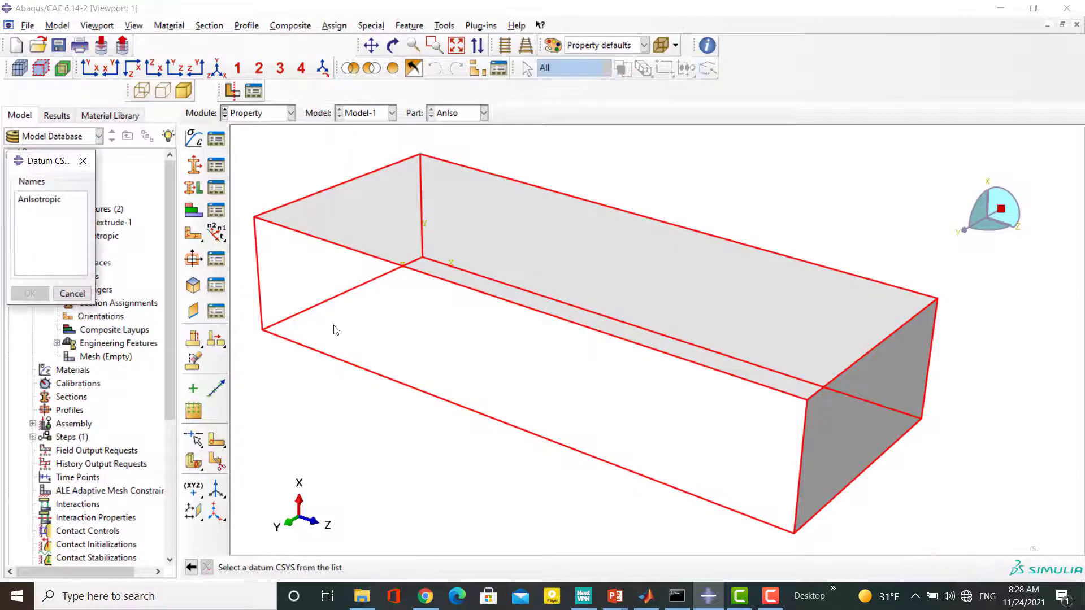
click(45, 200)
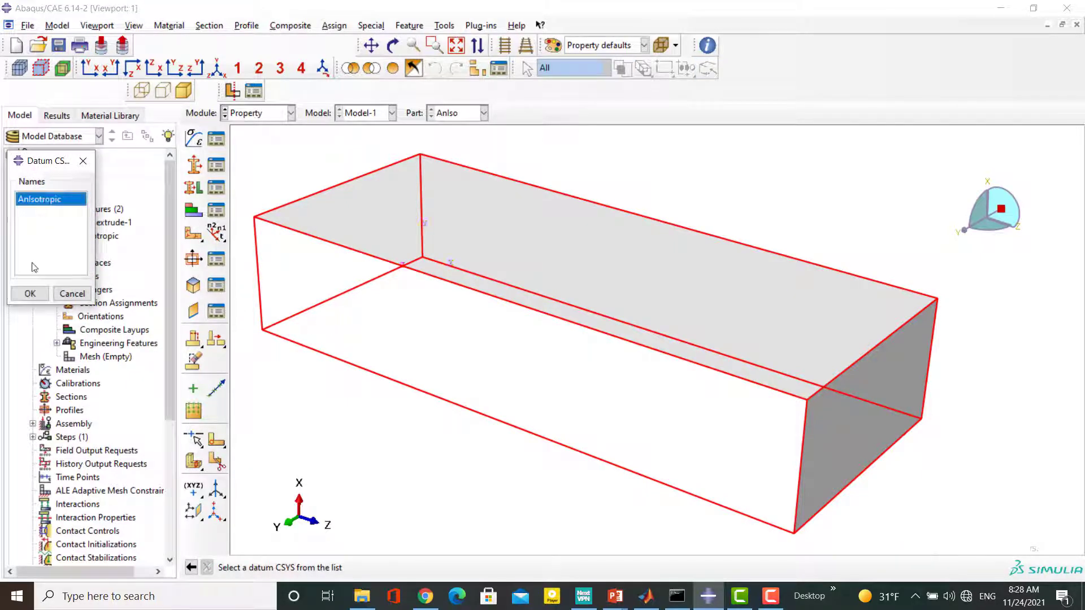
click(30, 293)
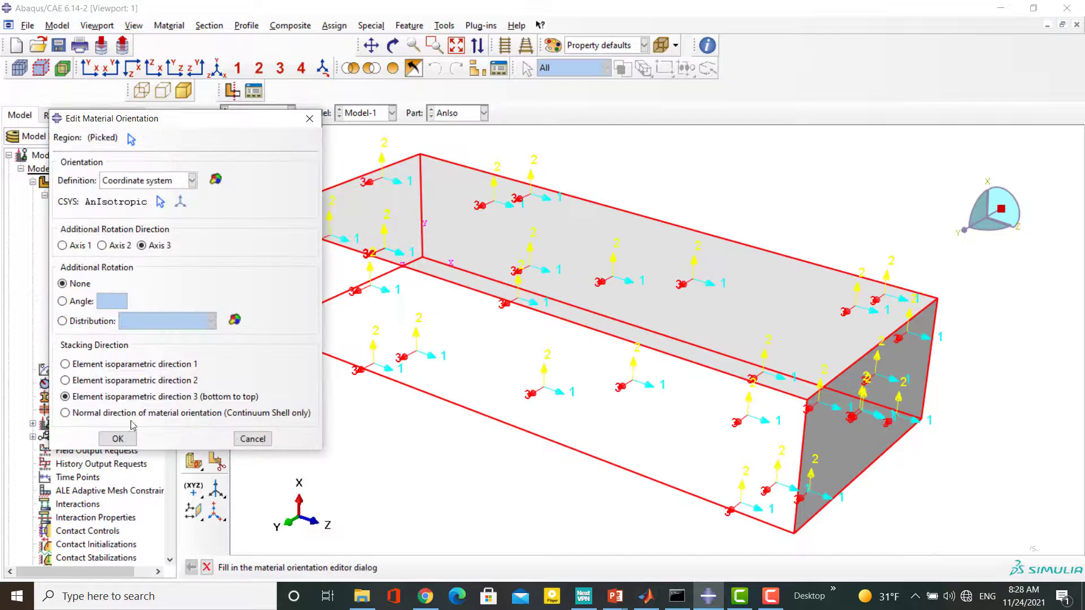
click(118, 439)
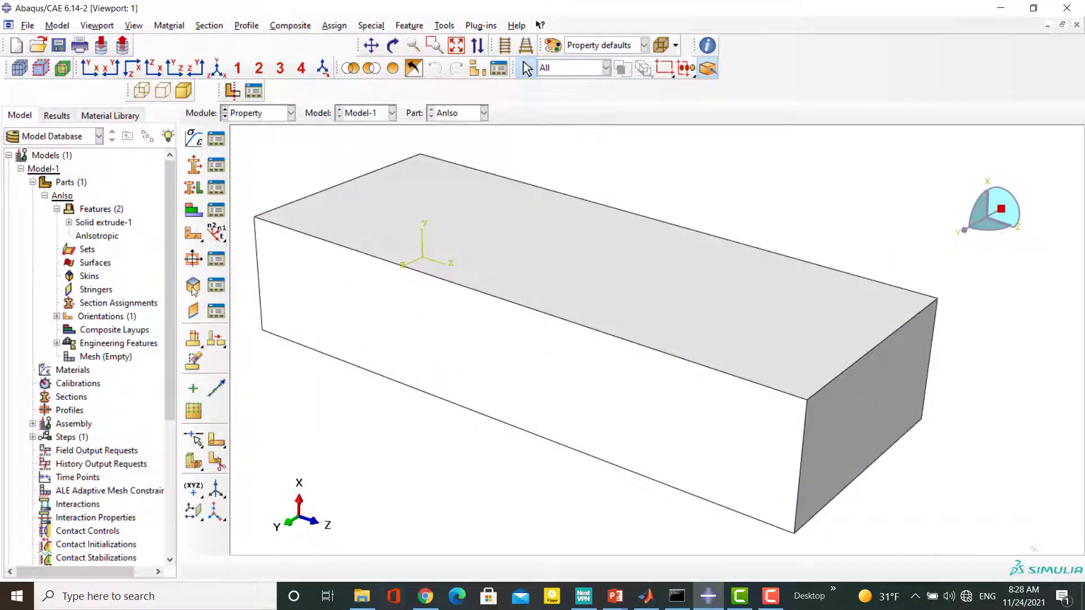
Step: Create material AnIso with Elastic behaviour: Young's modulus 2e11, Poisson's ratio 0.3
click(194, 138)
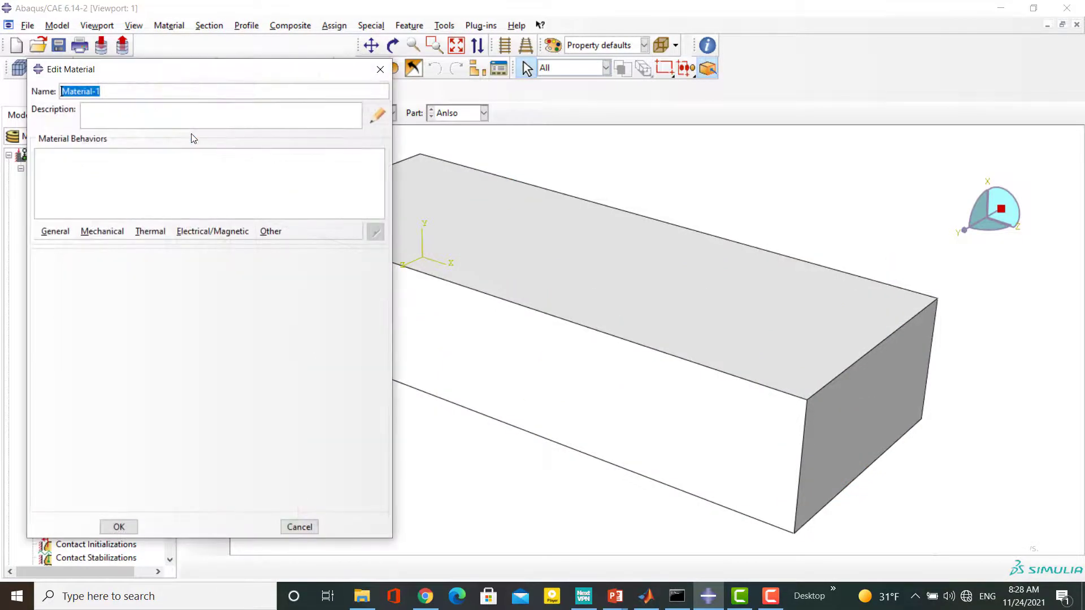
text(A)
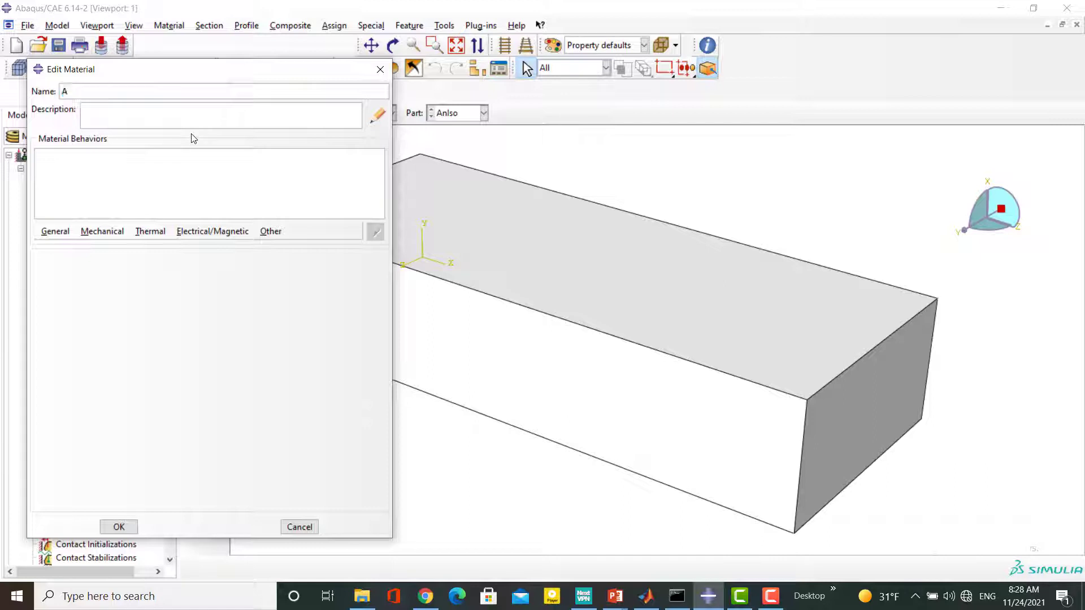
text(nIso)
click(103, 232)
mouse_move(119, 245)
click(285, 245)
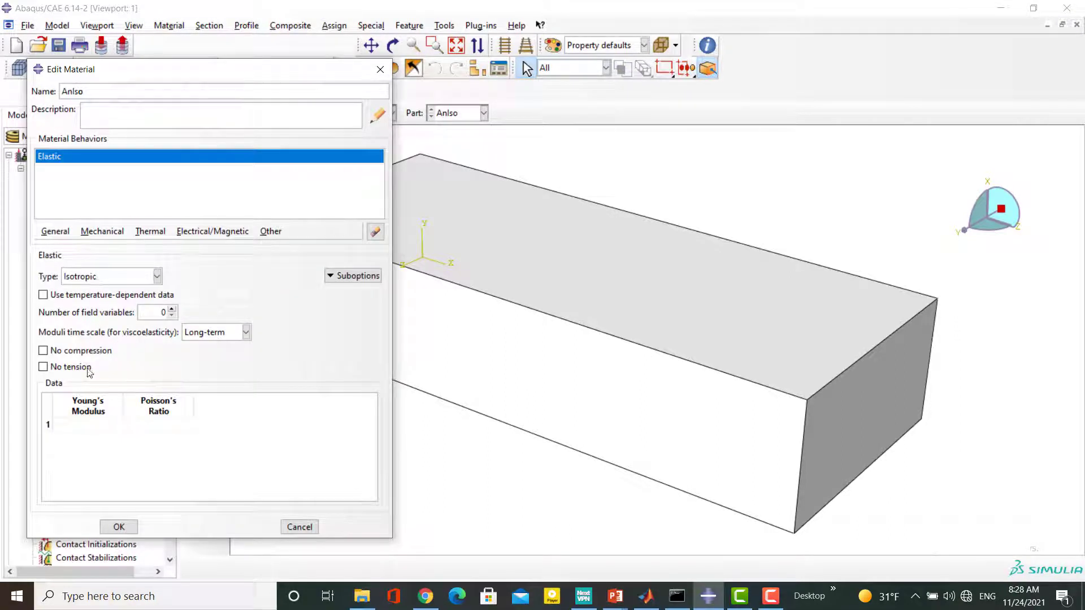
click(85, 427)
text(2e11)
click(139, 432)
text(0)
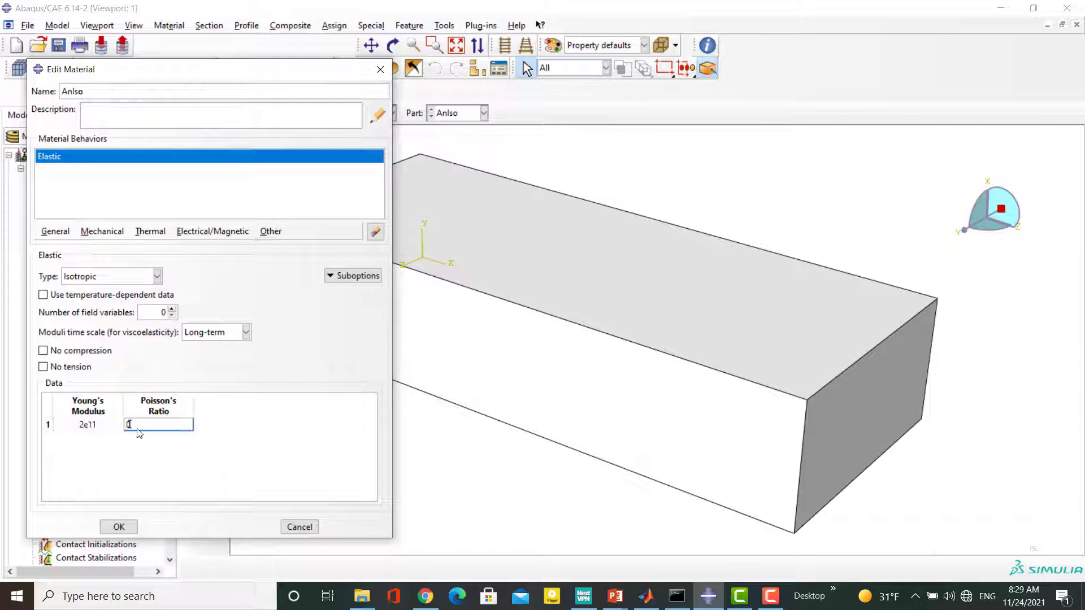
text(.3)
click(102, 277)
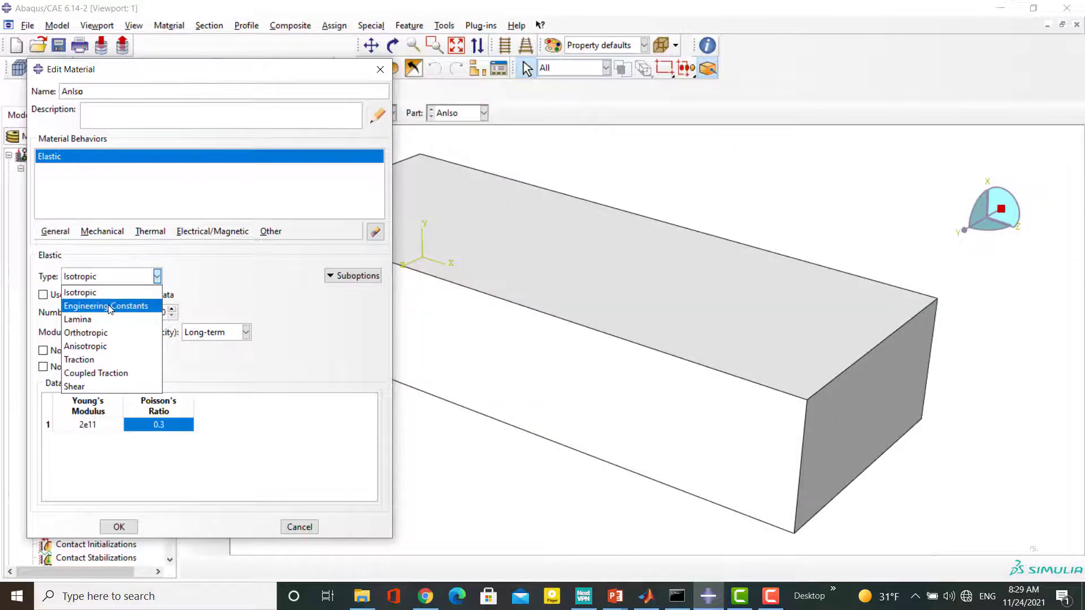
Step: Switch the elastic type to Engineering Constants with E1 131.9e9, E2 9.51e9, E3 9.43e9
click(109, 308)
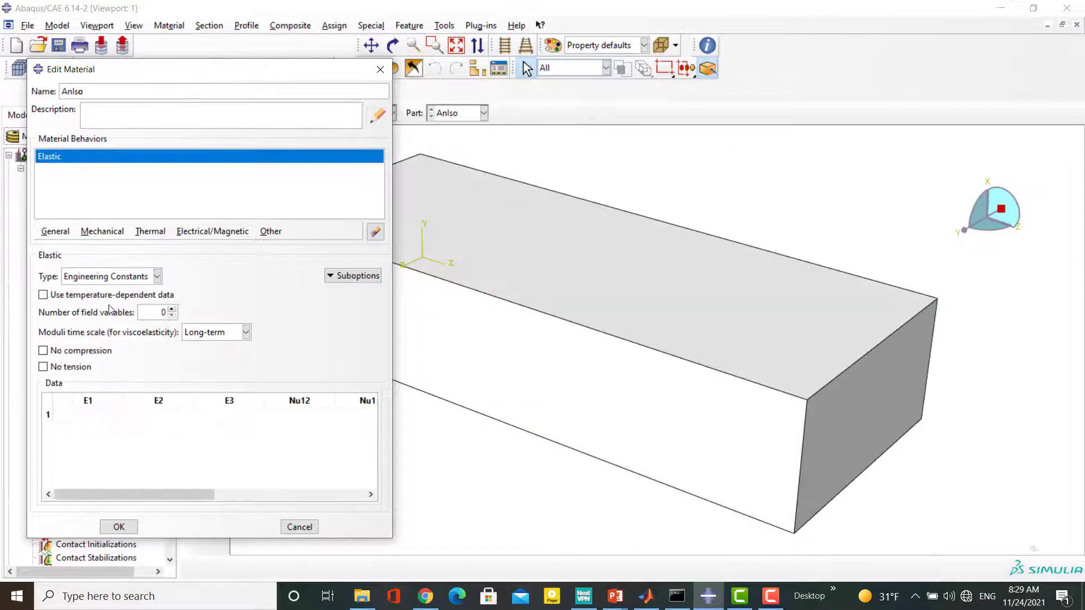
click(98, 418)
text(131.9)
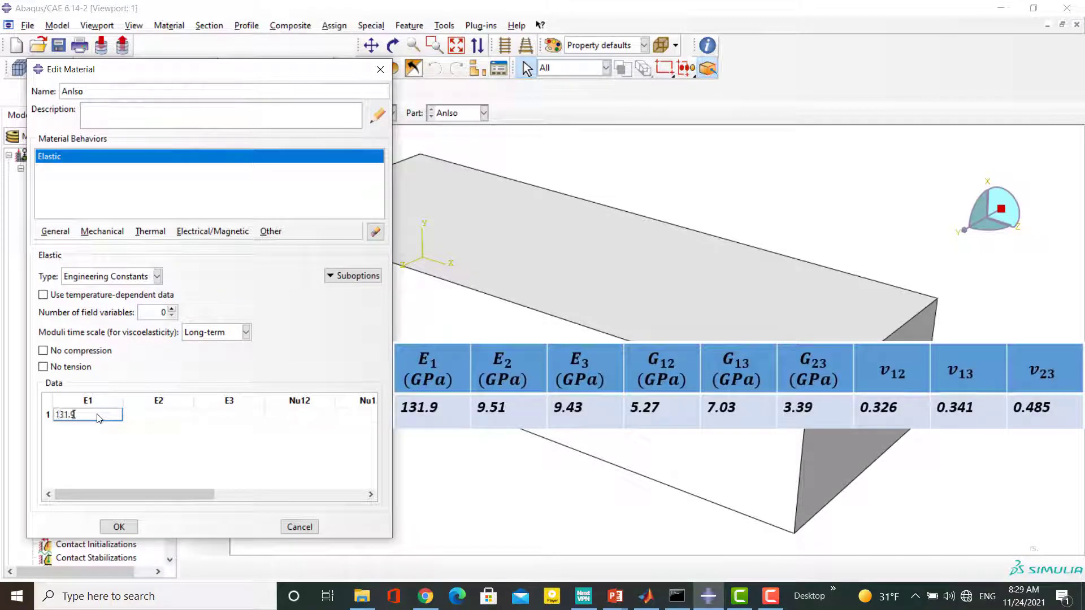
text(e9)
key(Tab)
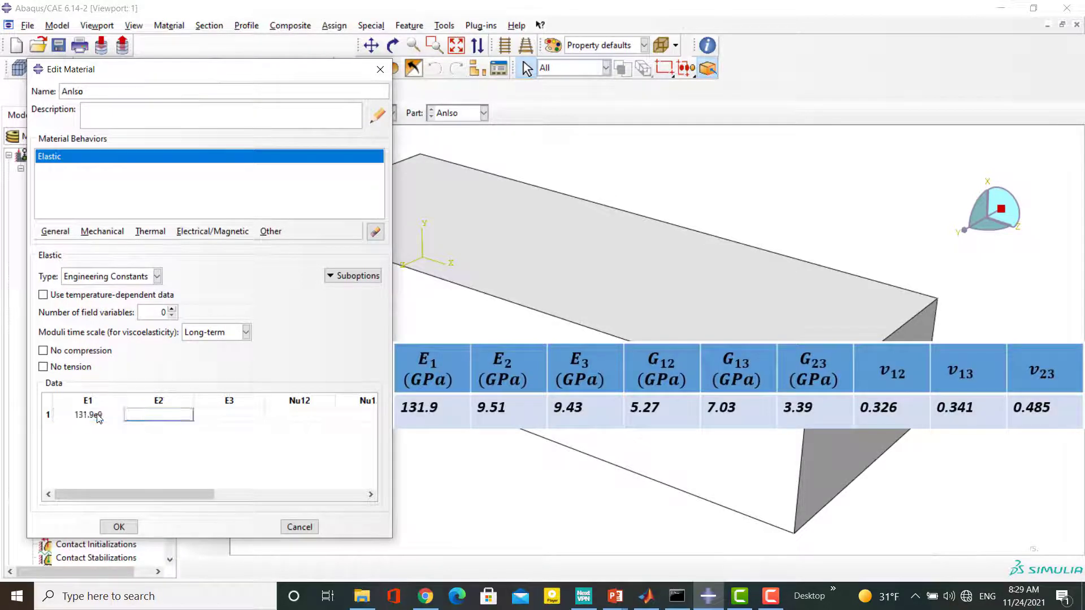
text(9.51e9)
key(Tab)
text(9.43)
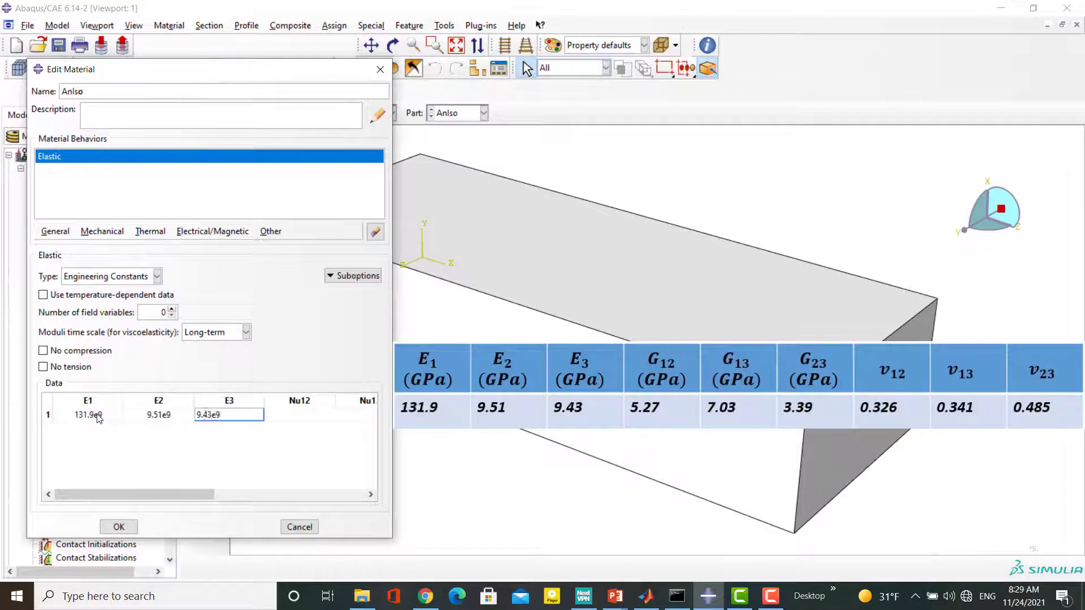
key(Tab)
Step: Enter Poisson's ratios 0.326, 0.341, 0.485 and shear moduli 5.27e9, 7.03e9, 3.39e9
text(0.)
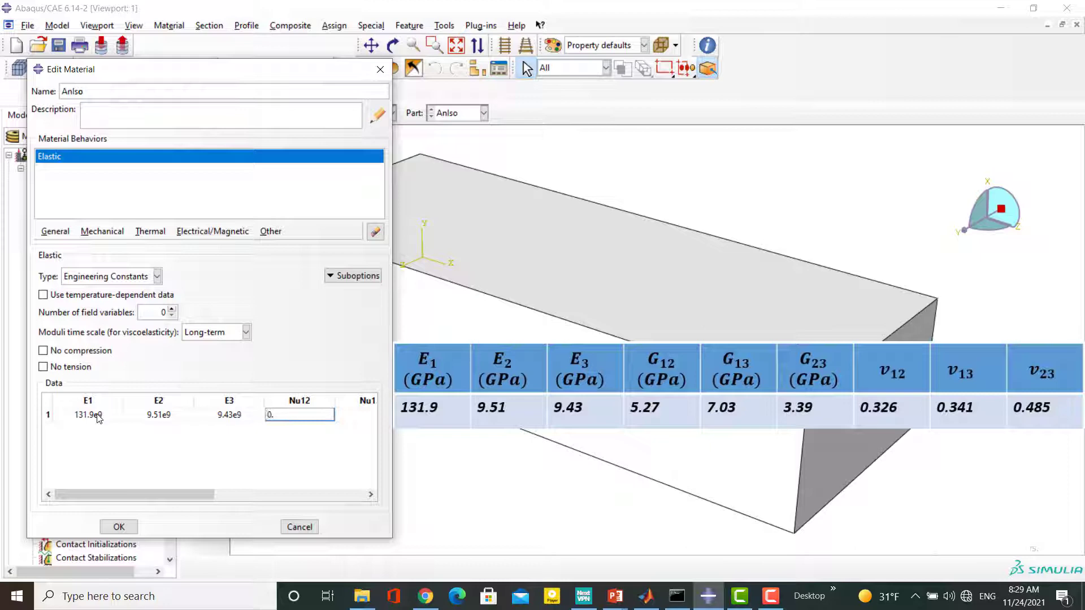
text(326)
key(Tab)
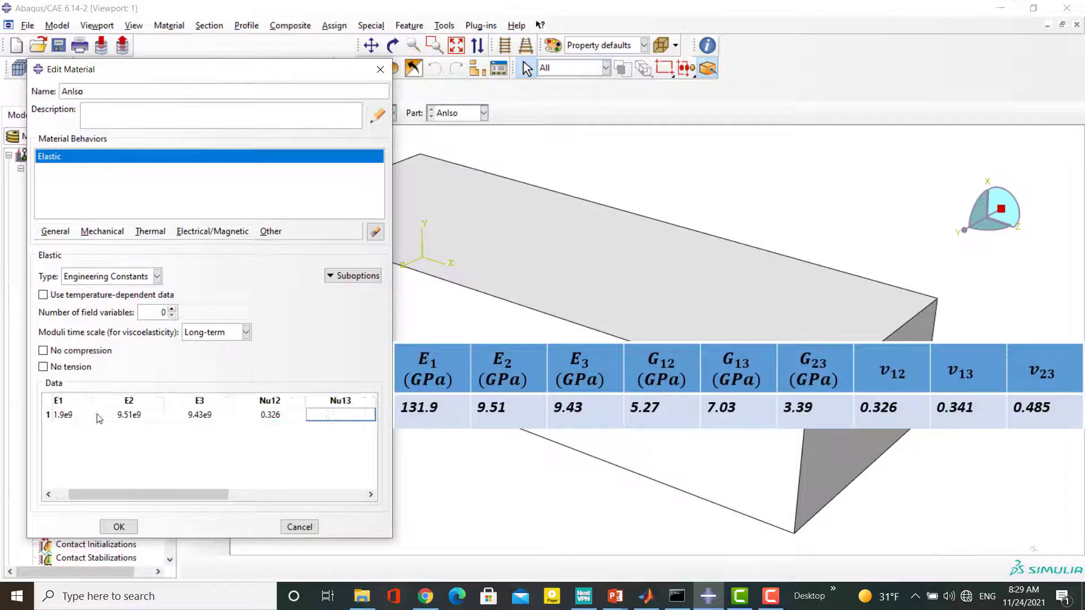
text(0.341)
key(Tab)
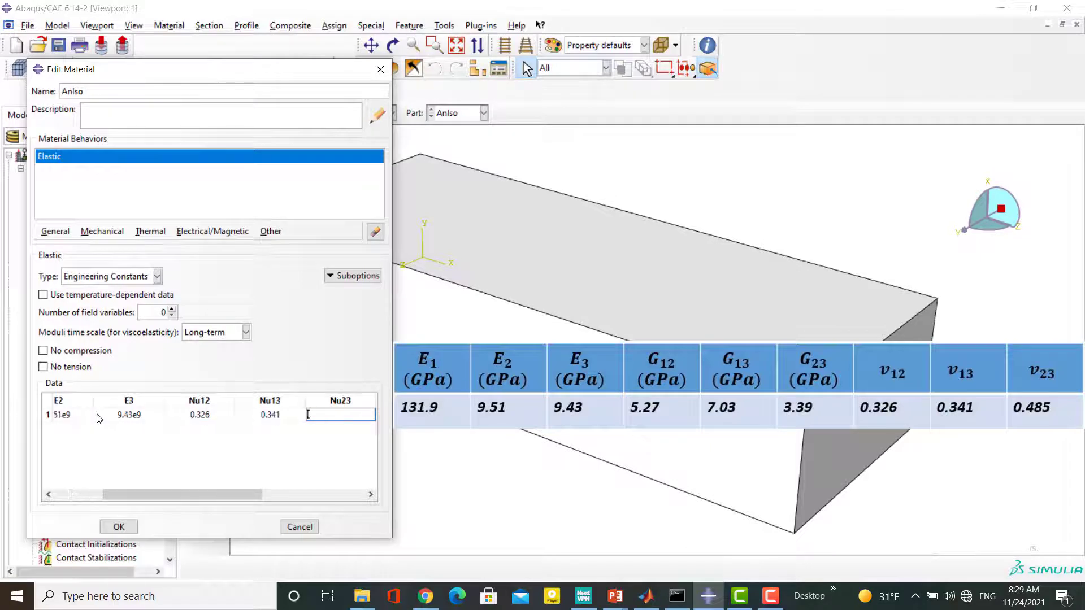
text(0.485)
key(Tab)
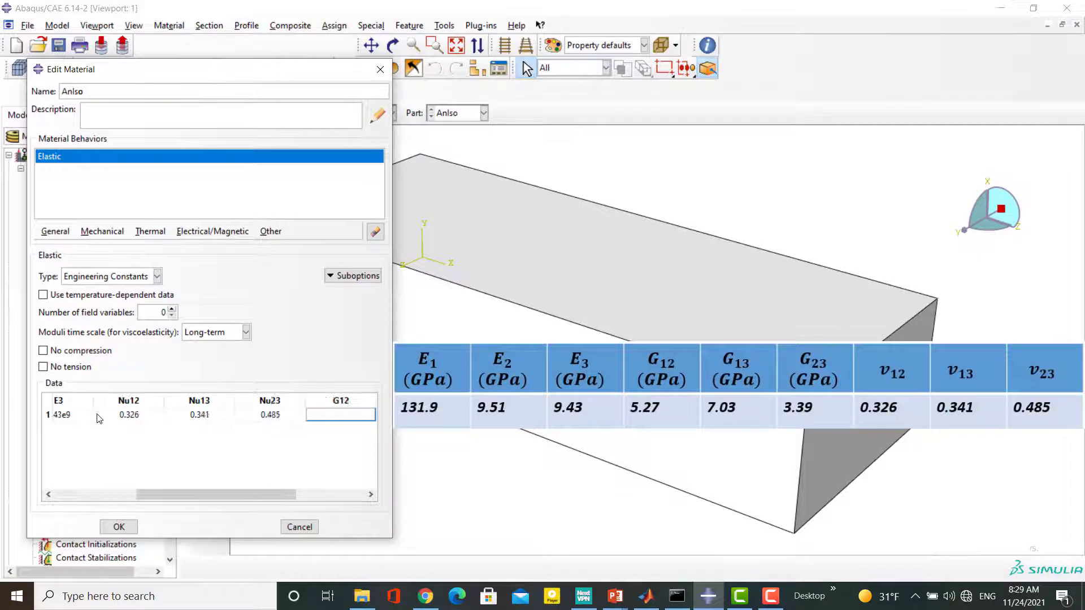
text(5.27e9)
key(Tab)
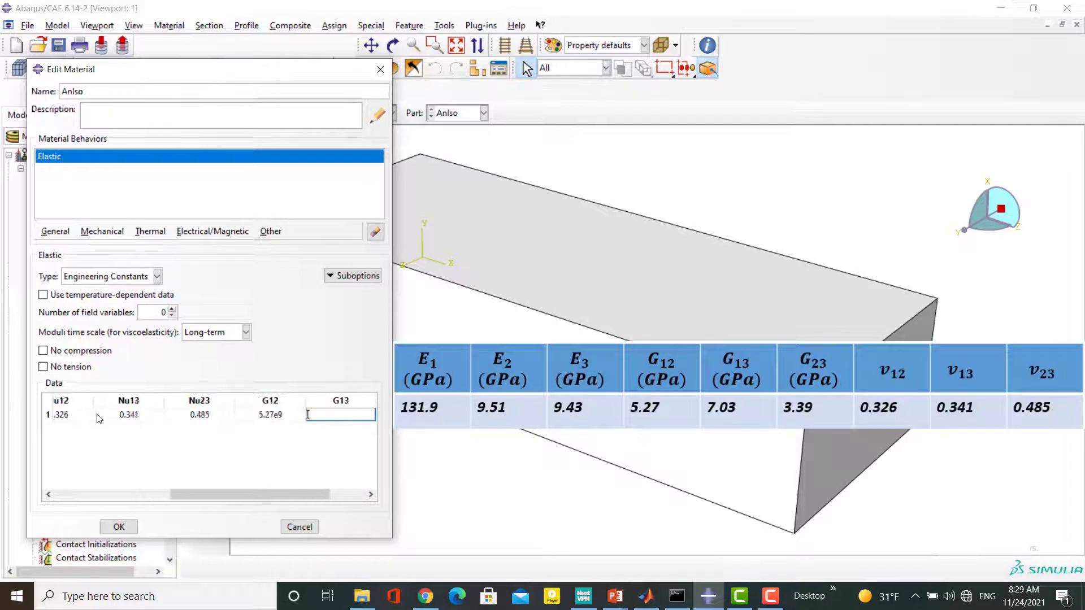
text(7.03e9)
key(Tab)
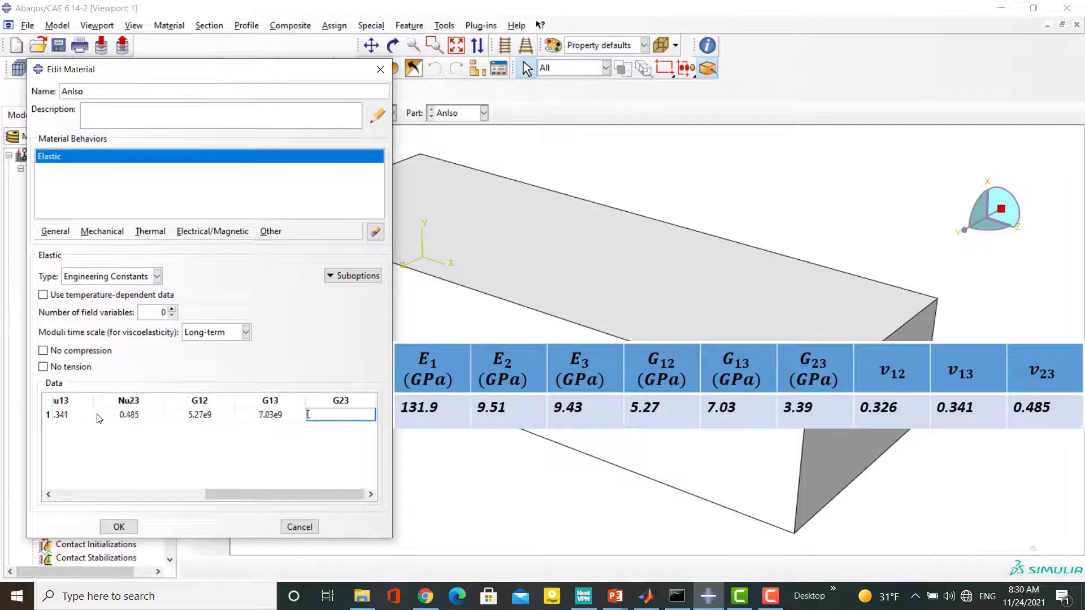
text(3.39e9)
drag(229, 495, 75, 500)
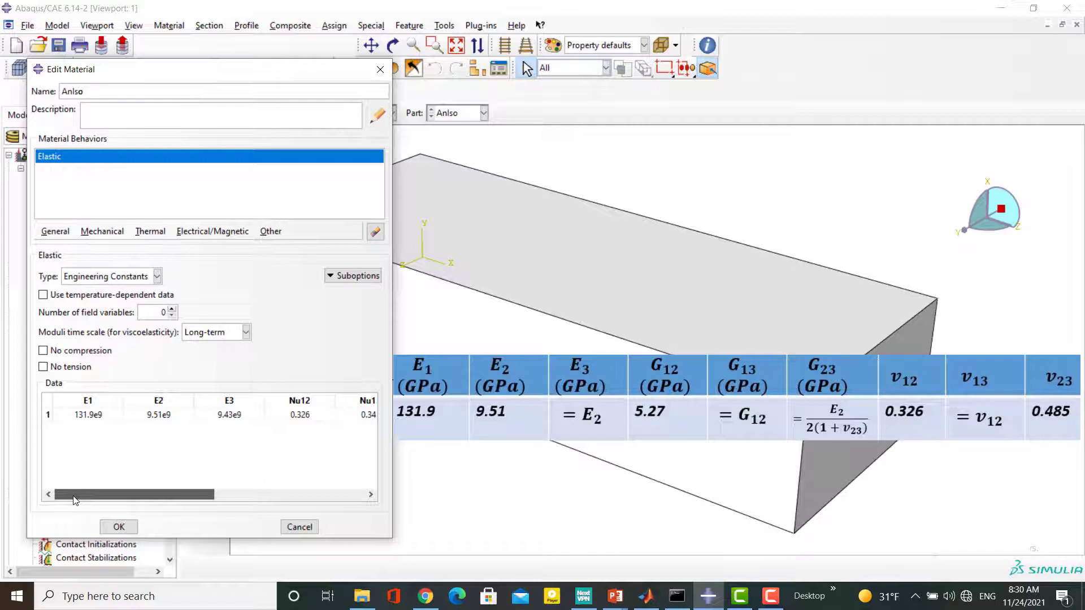
Step: Verify the E3, Nu13, G13 and G23 cells (9.43e9, 0.341, 7.03e9, 3.39e9)
double_click(223, 416)
drag(141, 493, 277, 488)
double_click(214, 415)
double_click(256, 417)
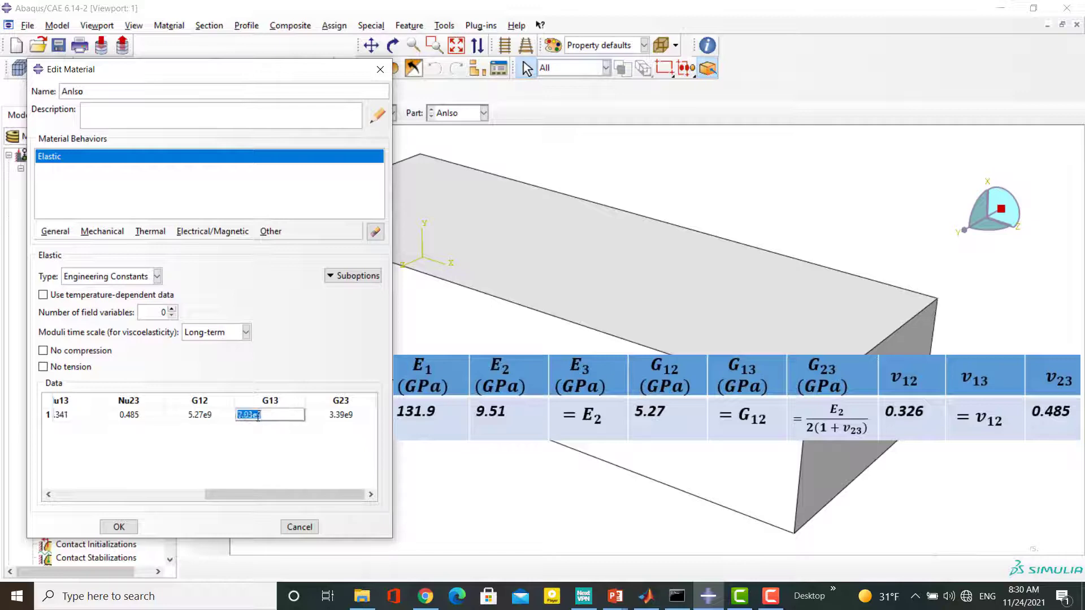
double_click(329, 417)
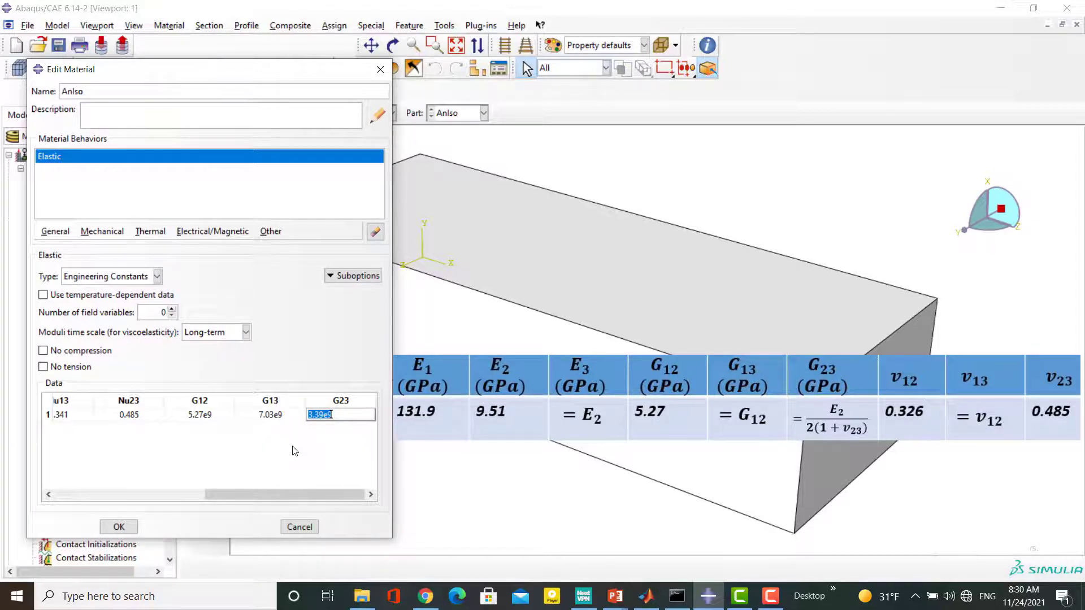
click(157, 276)
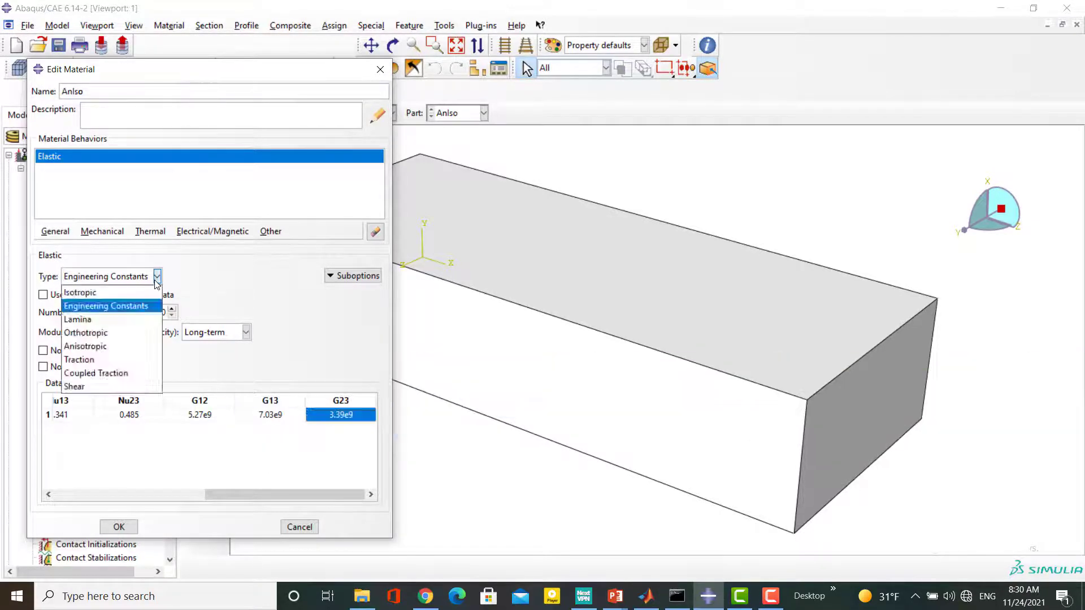
Step: Set the elastic type to Lamina and scroll through its constant columns
click(127, 320)
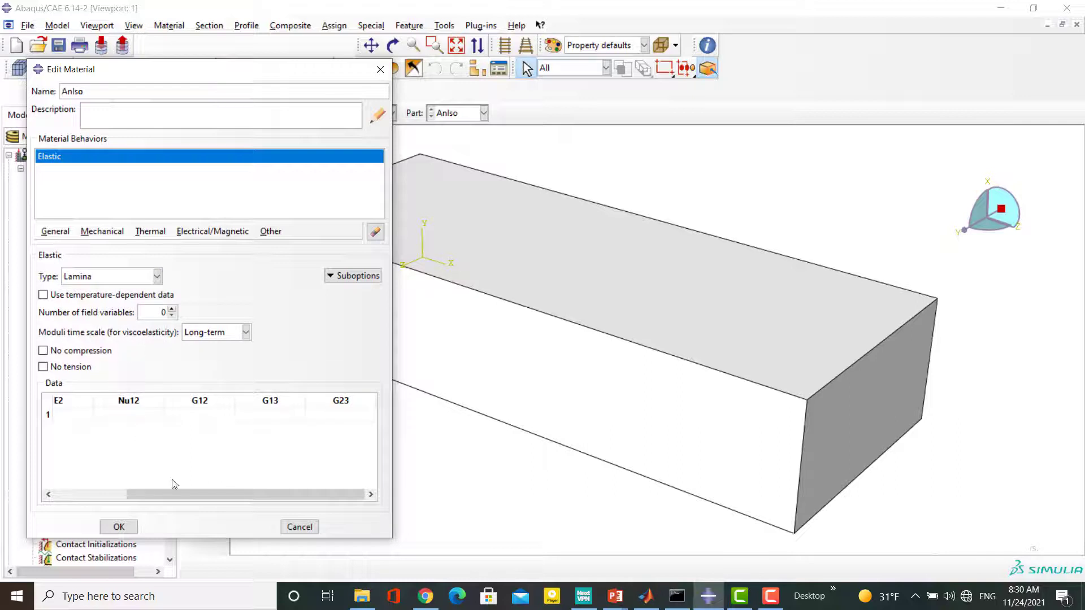
drag(185, 493, 114, 494)
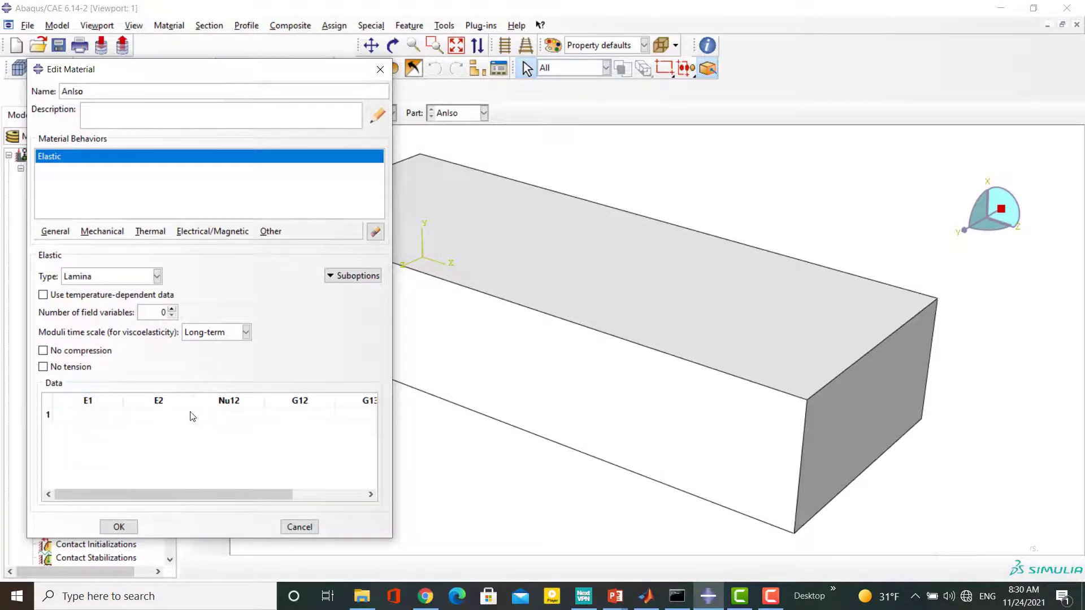
drag(191, 490, 246, 490)
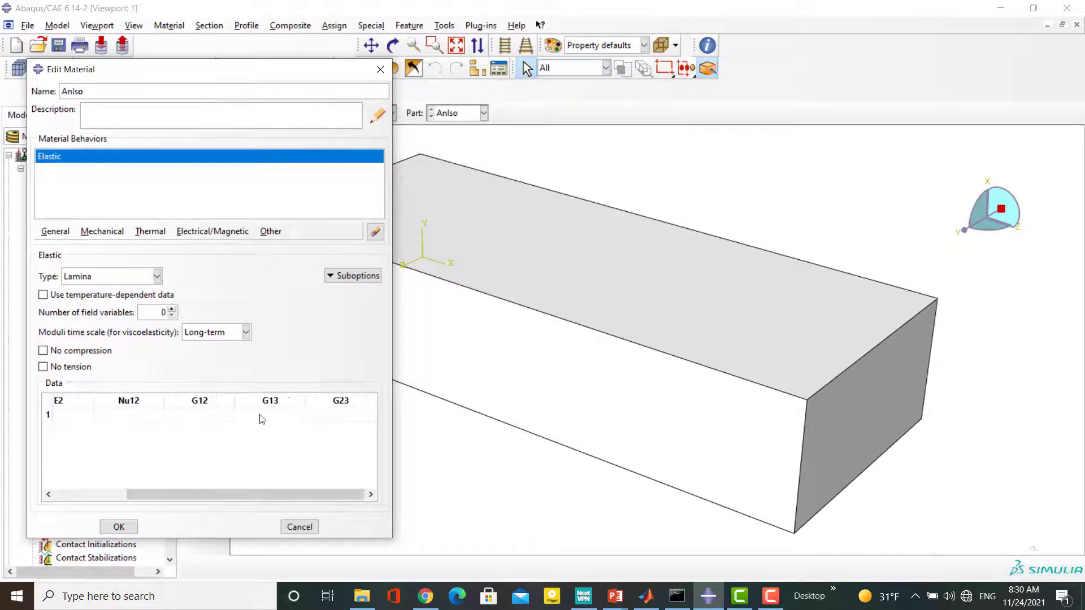
drag(263, 417, 321, 418)
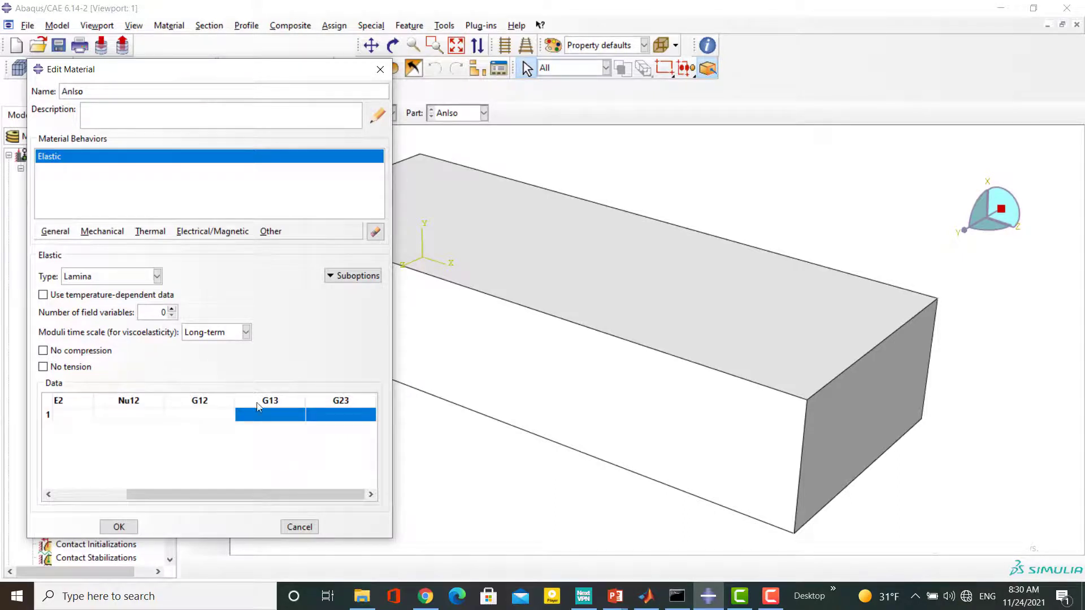
click(157, 277)
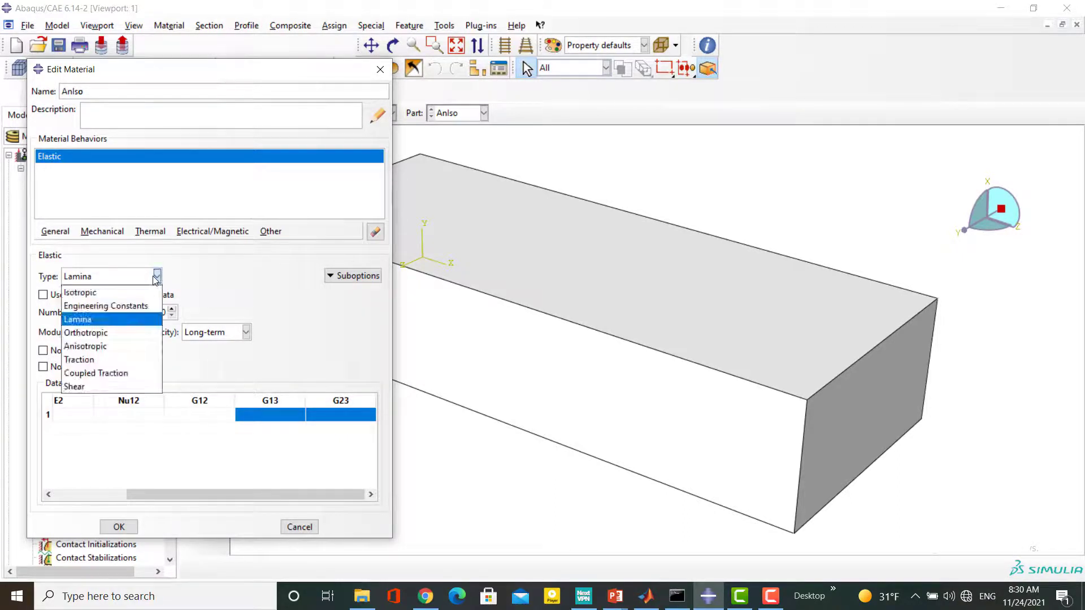
Step: Make the type Orthotropic with D1111 136.1e9, D1122 6.27e9, D2222 12.69e9, D1133 6.33e9
click(91, 332)
mouse_move(72, 495)
mouse_down()
mouse_move(228, 495)
mouse_move(80, 486)
mouse_up()
click(80, 416)
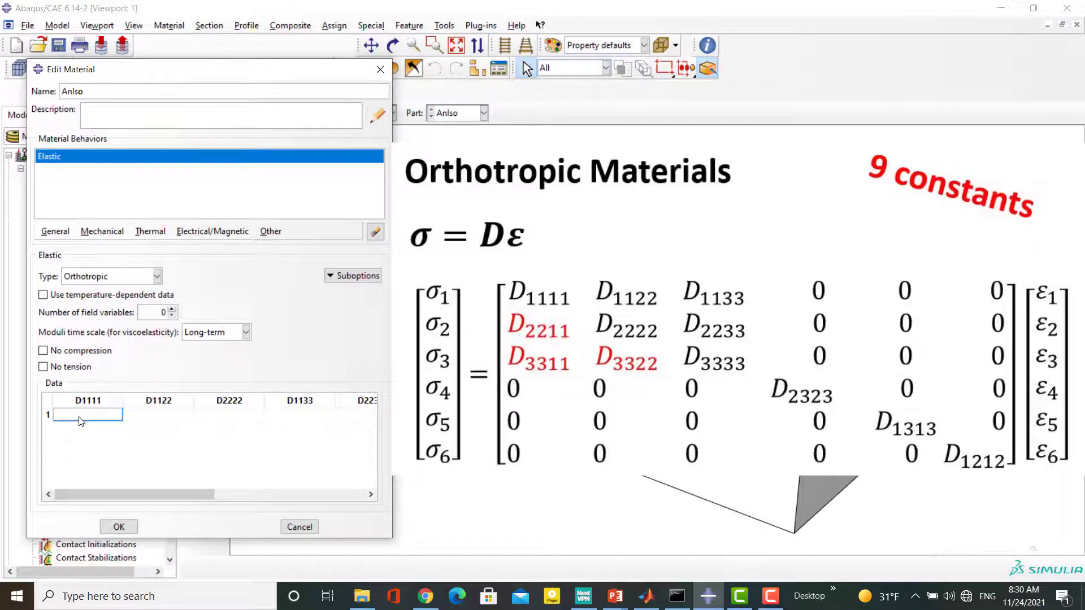
text(136.1e9)
key(Tab)
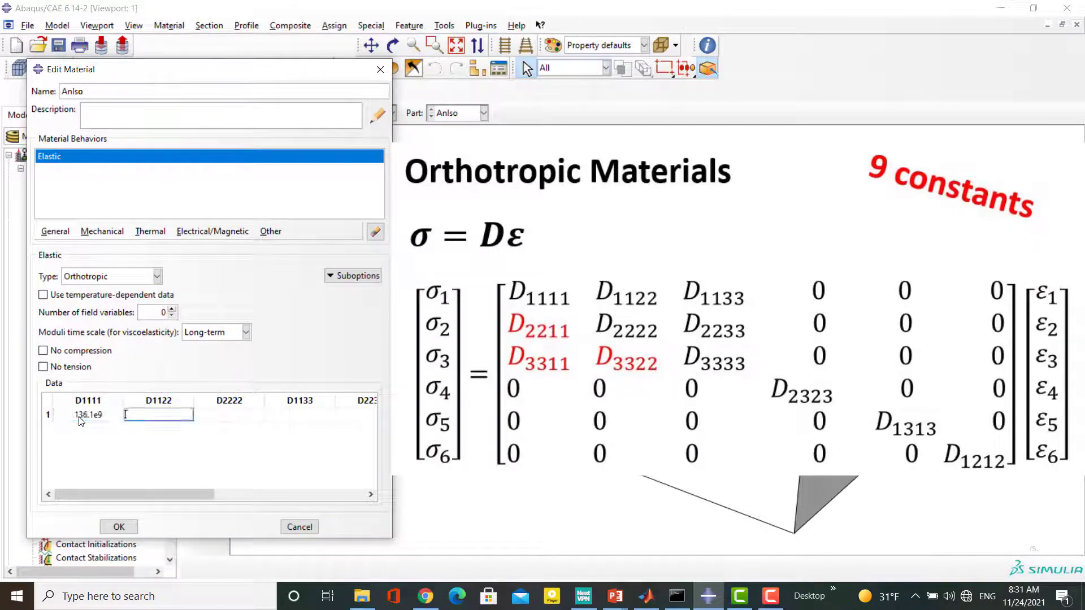
text(6.27e9)
key(Tab)
text(12.69e9)
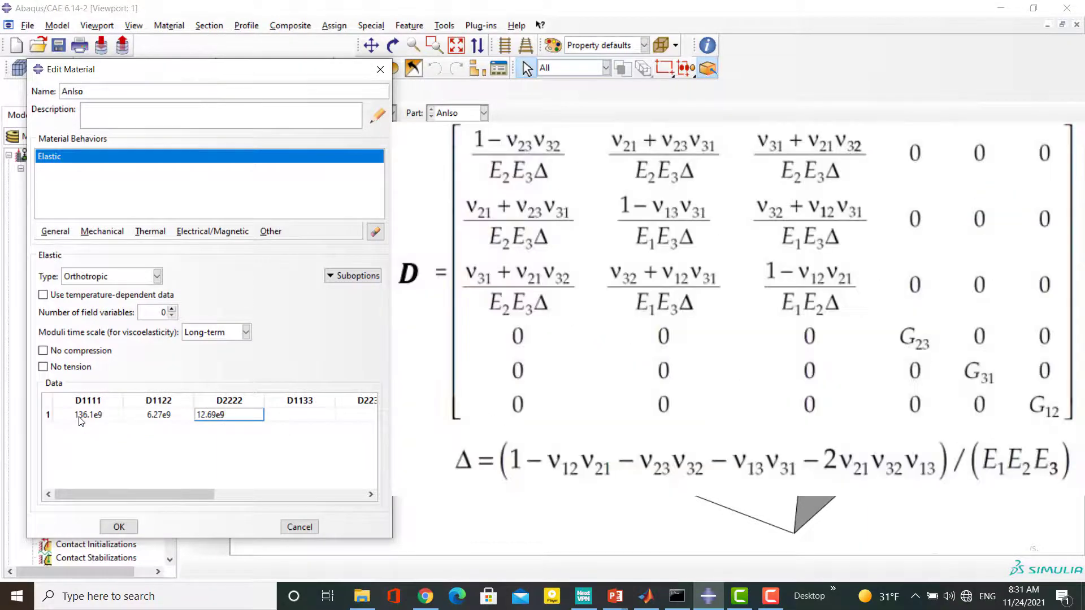
key(Tab)
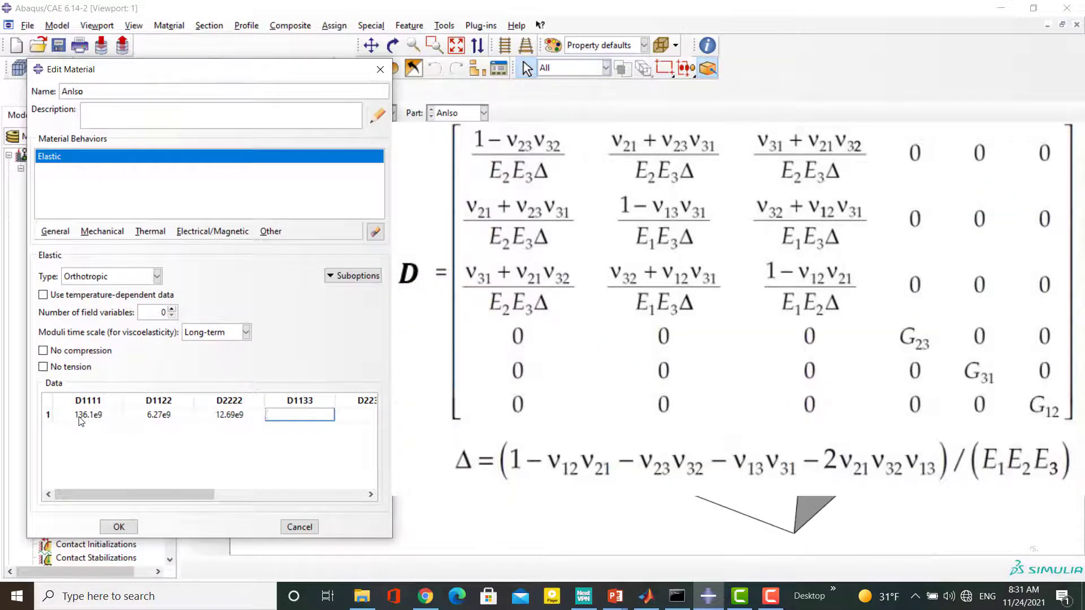
text(6.33e9)
key(Tab)
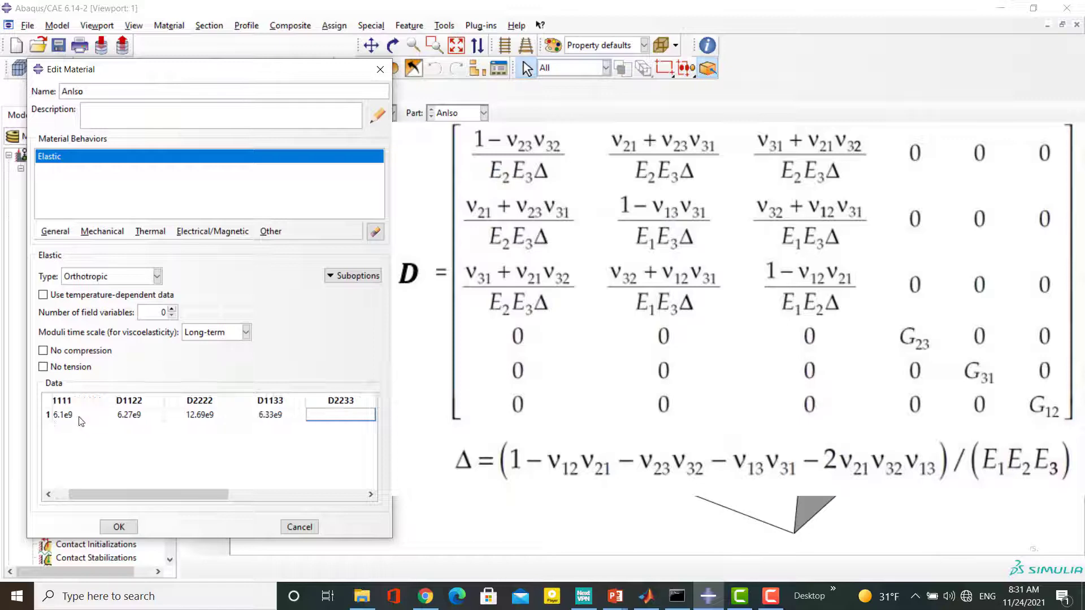
Step: Enter D2233 6.26e9, D3333 12.59e9, D1212 5.27e9, D1313 7.03e9, D2323 3.39e9
text(6.26e9)
key(Tab)
text(12.59e)
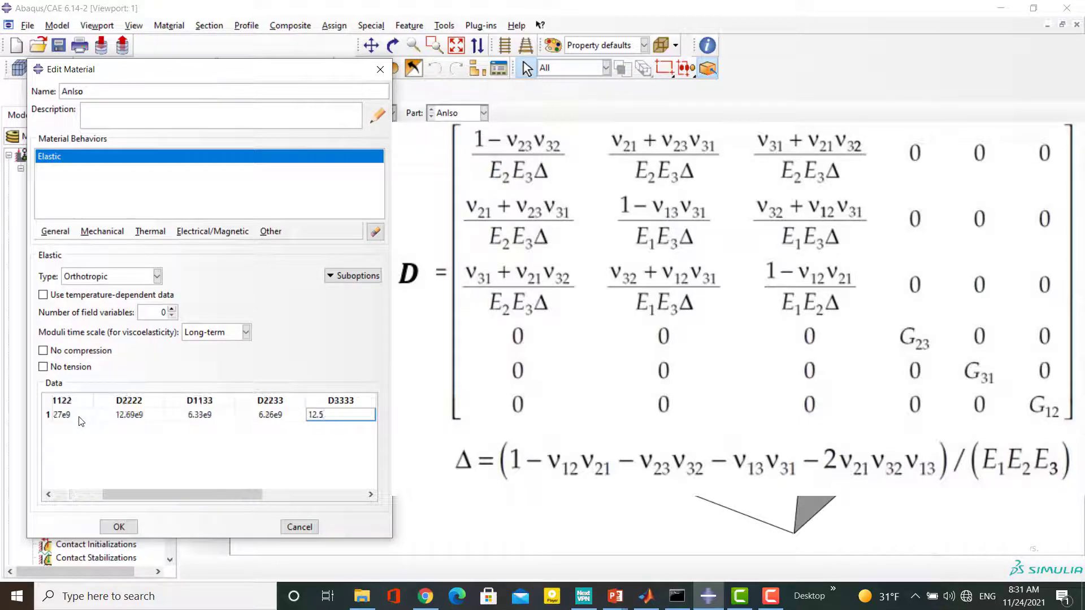
key(Tab)
text(5.)
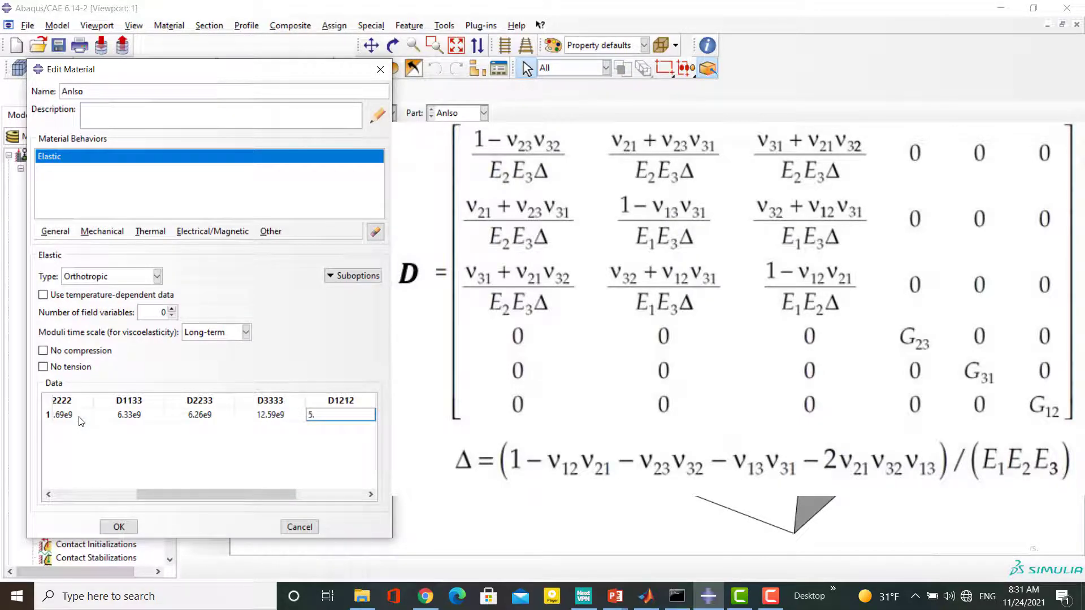
text(27e9)
key(Tab)
text(7.03e9)
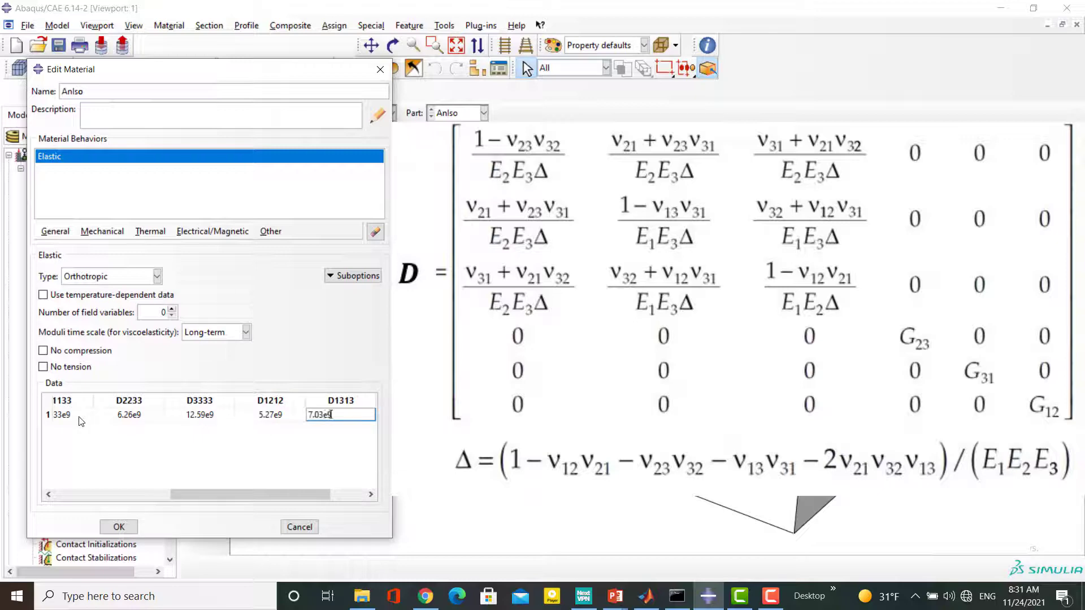
key(Tab)
text(3.39e9)
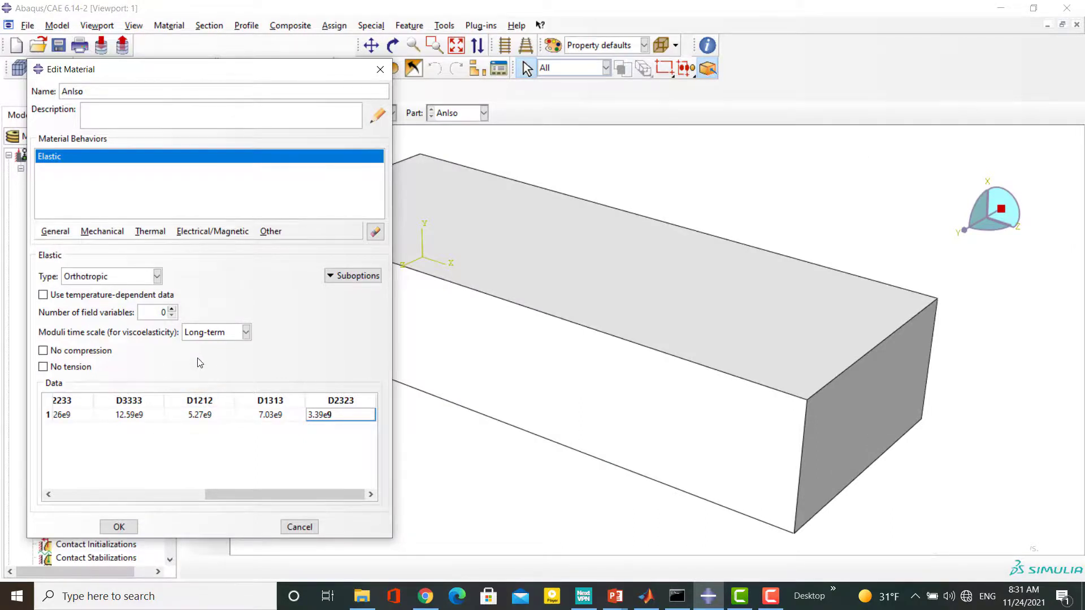
drag(258, 490, 108, 492)
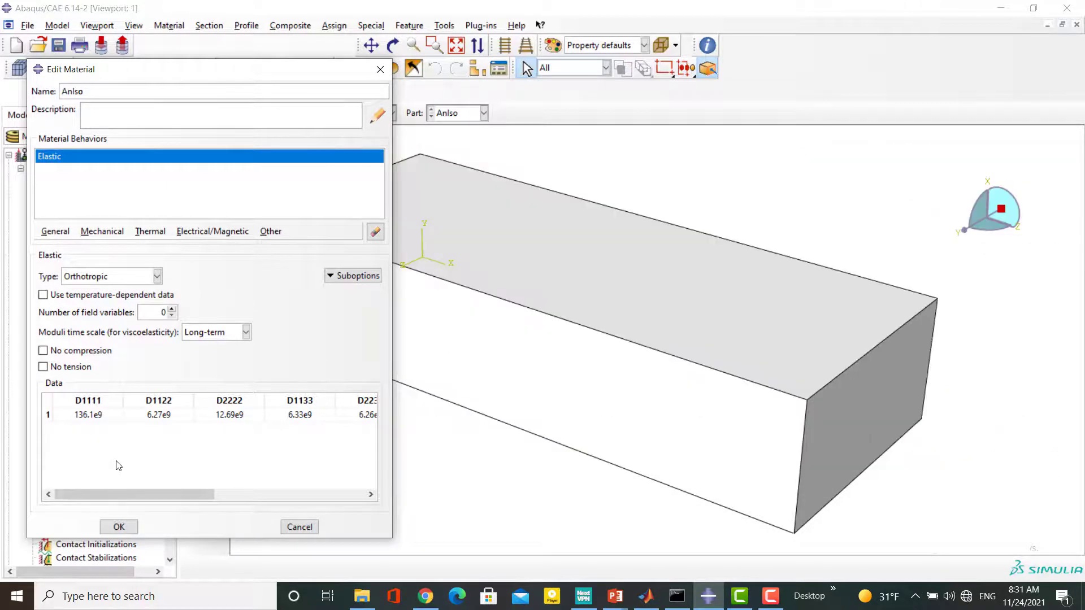
Step: Change the elastic type to Anisotropic and review its 21 empty D columns
click(158, 276)
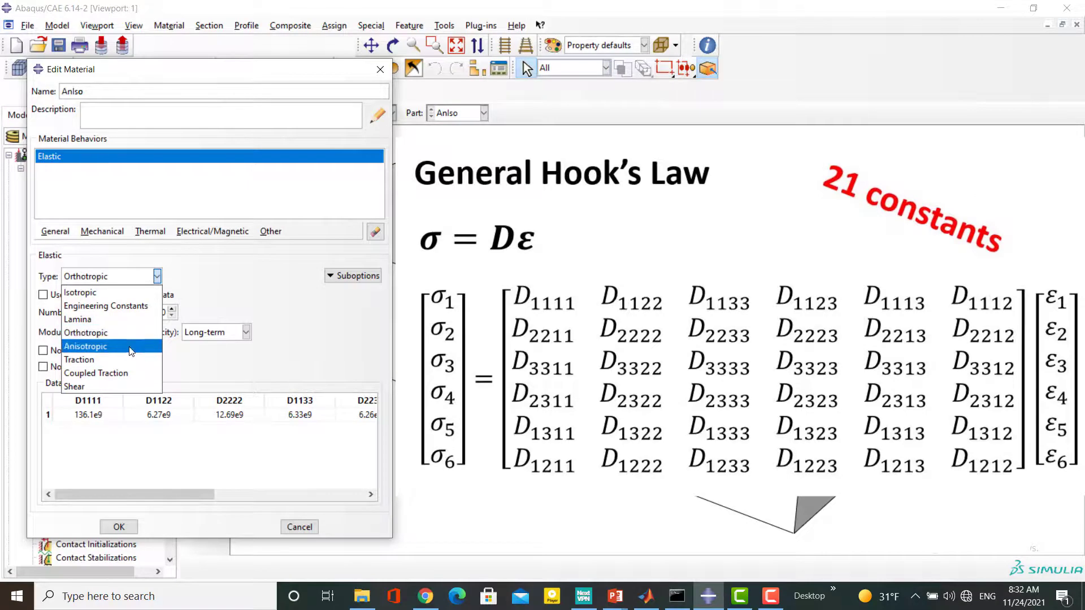
click(130, 351)
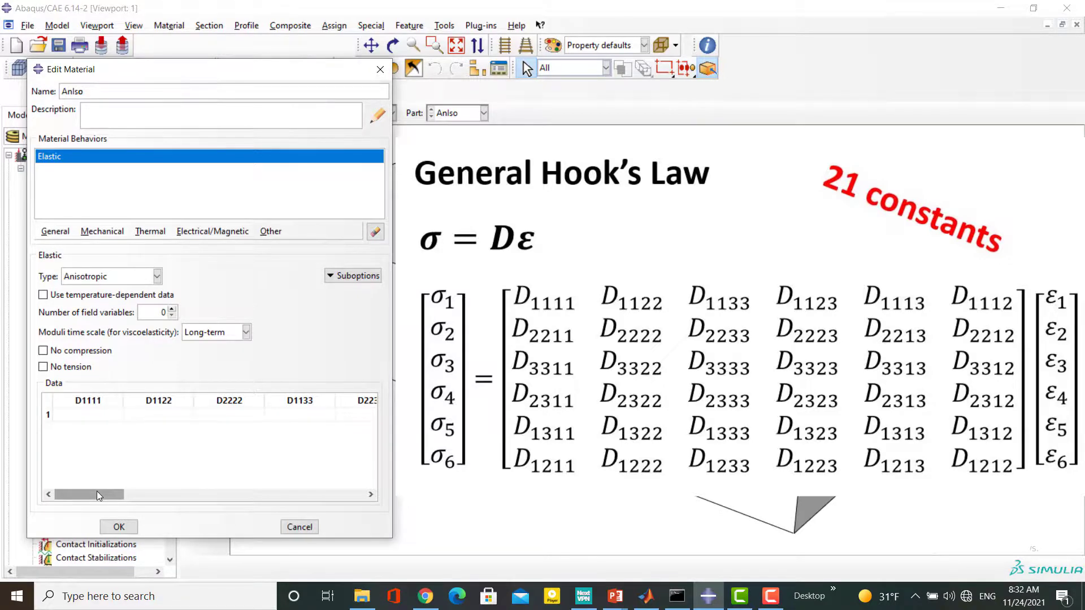
drag(97, 491, 354, 488)
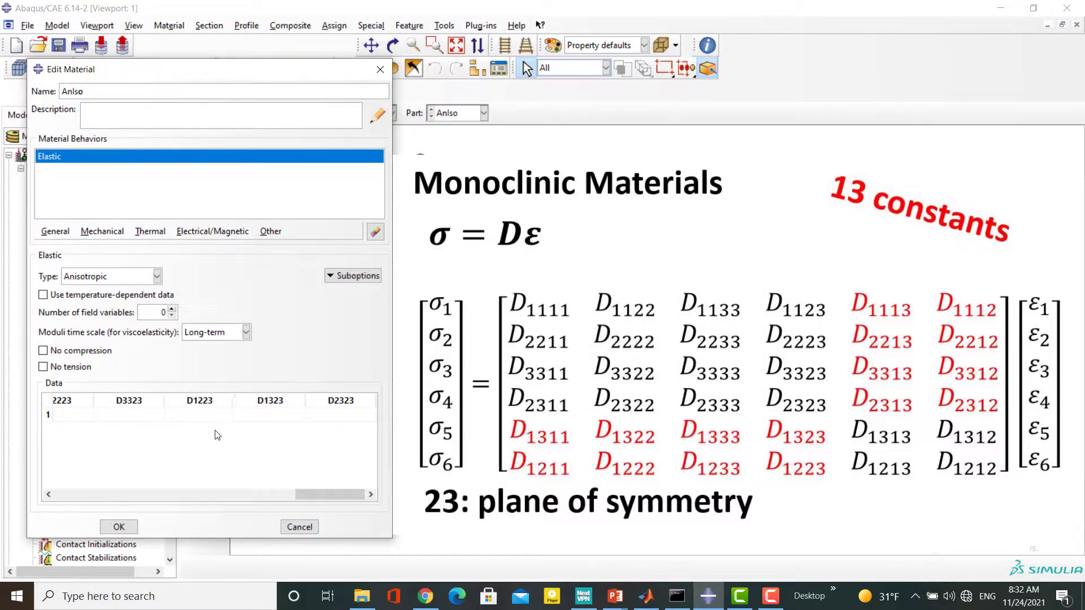
drag(331, 494, 92, 493)
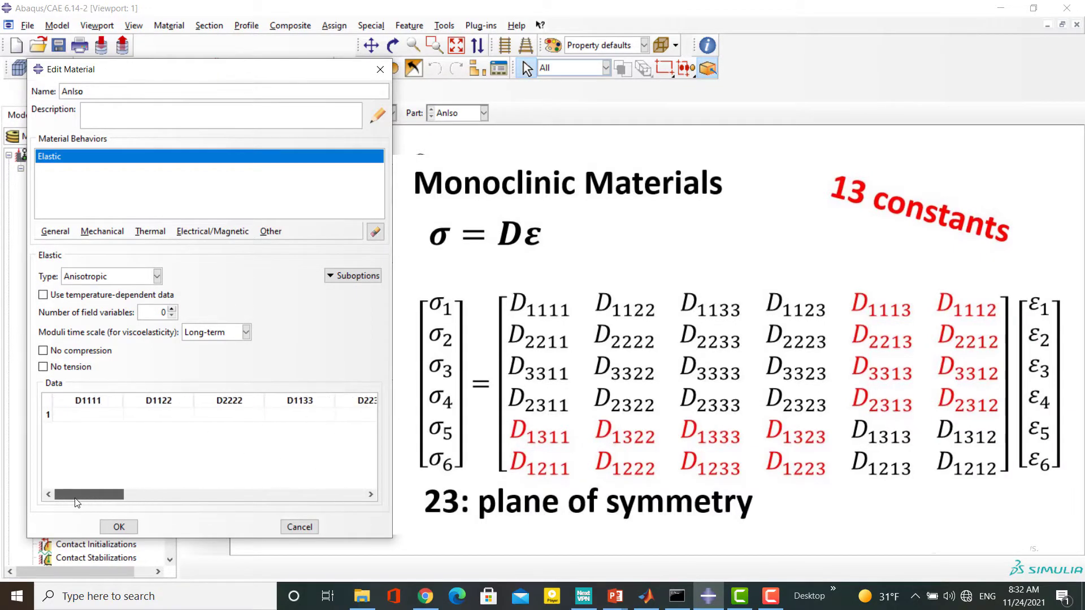